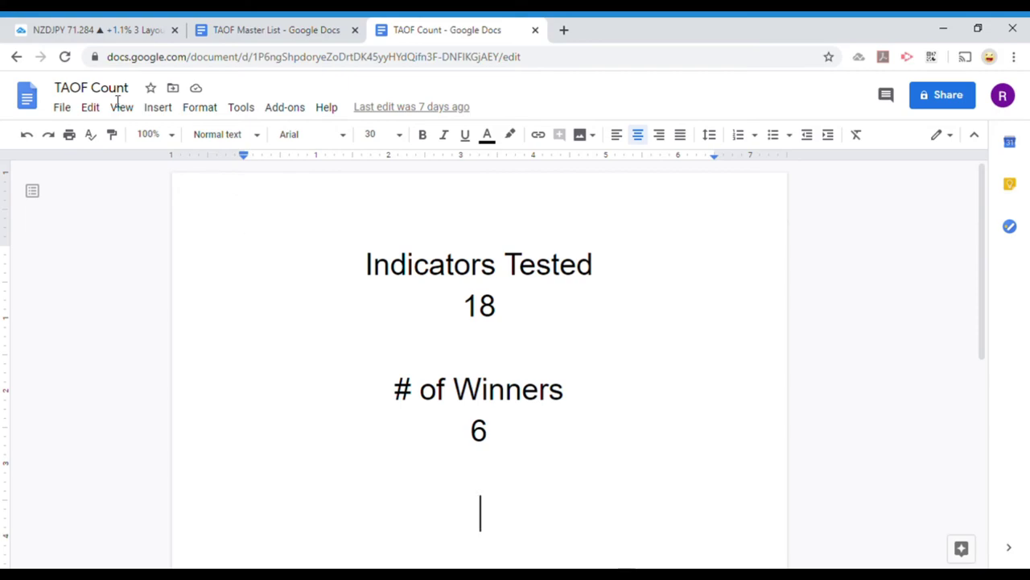
- Switch to the NZDJPY chart in TradingView and thicken the horizontal zero line across the Coppock Curve
left_click(58, 34)
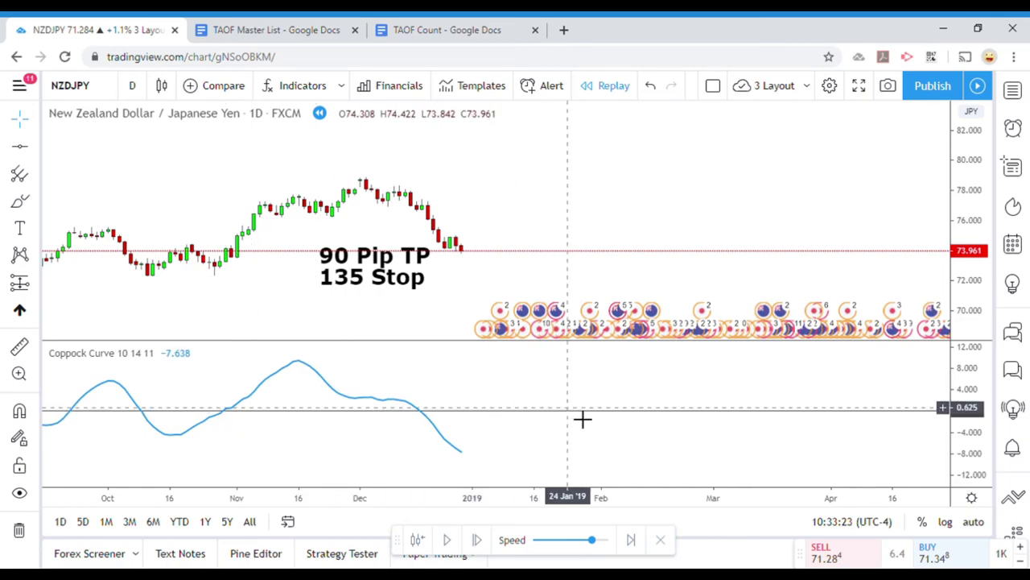
right_click(479, 417)
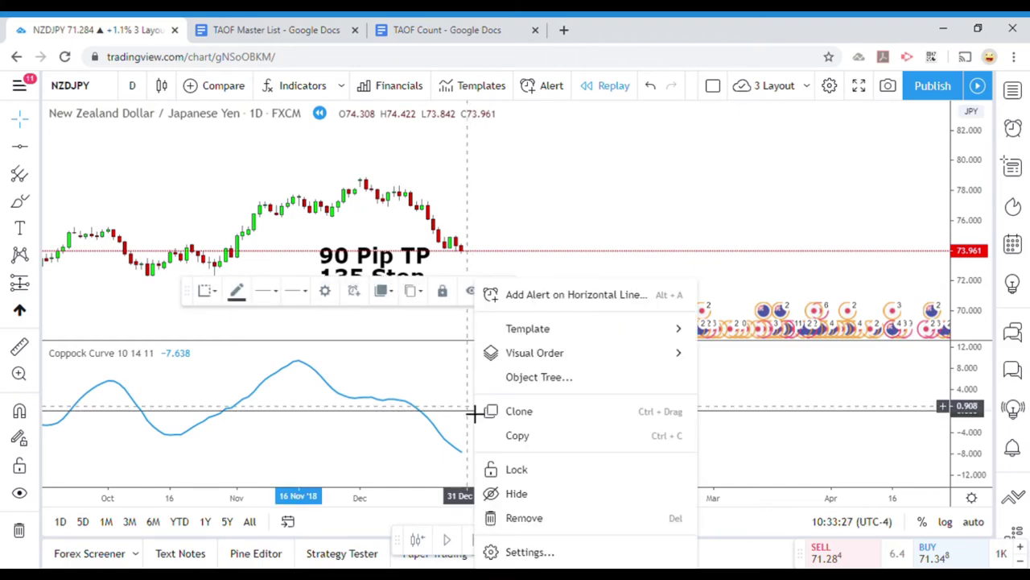
left_click(409, 375)
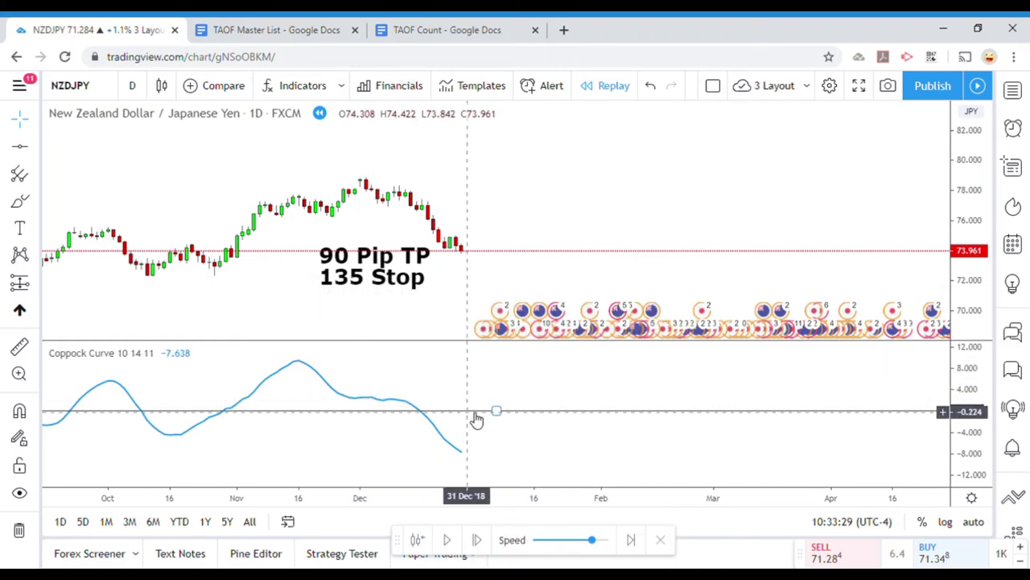
left_click(476, 416)
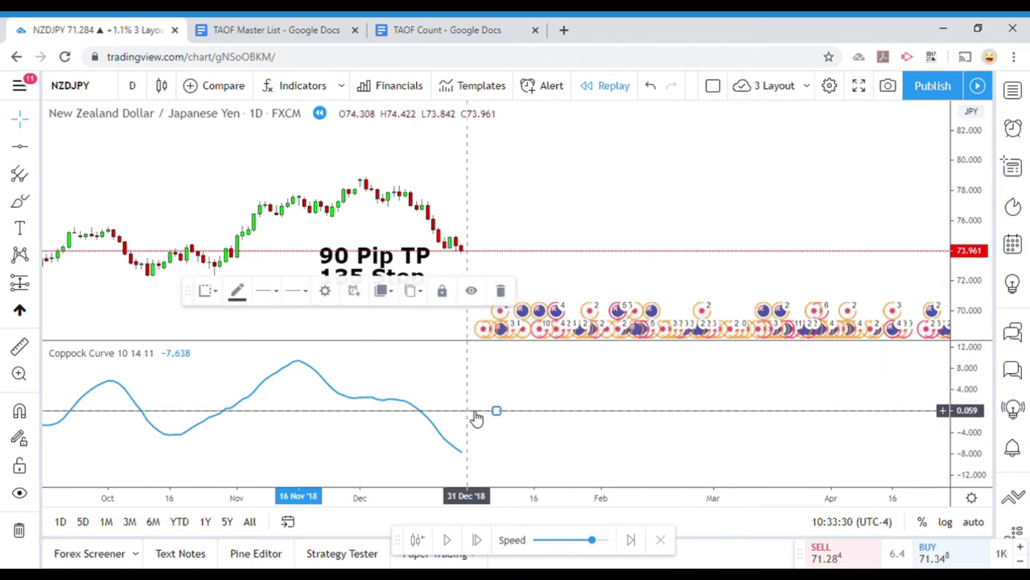
left_click(265, 292)
left_click(297, 320)
left_click(394, 458)
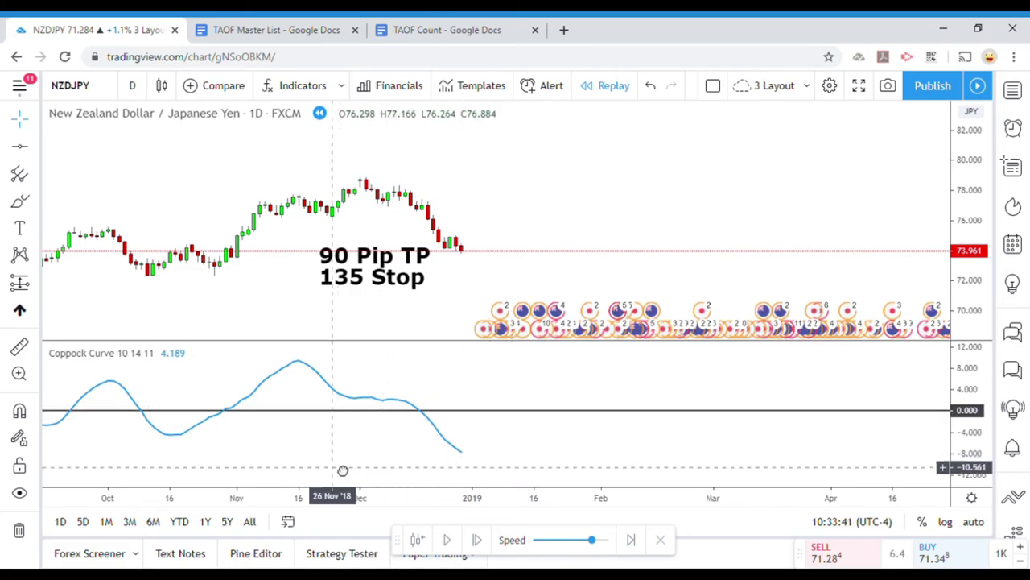
- Play the daily bar replay forward past the Coppock Curve's upward zero cross and pause it in mid-February 2019
left_click_drag(345, 479, 373, 473)
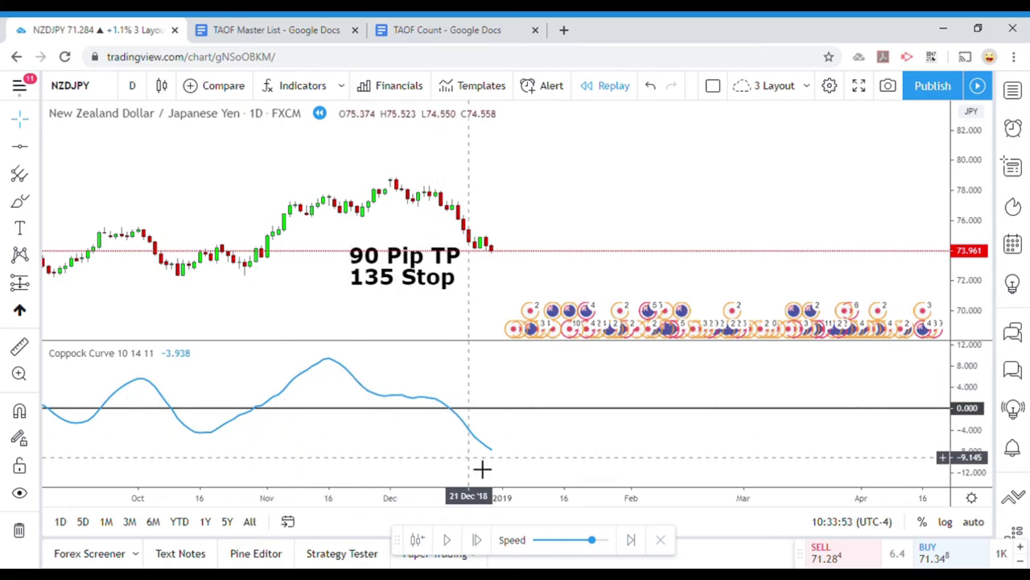
left_click_drag(613, 458, 441, 455)
left_click_drag(466, 284, 496, 266)
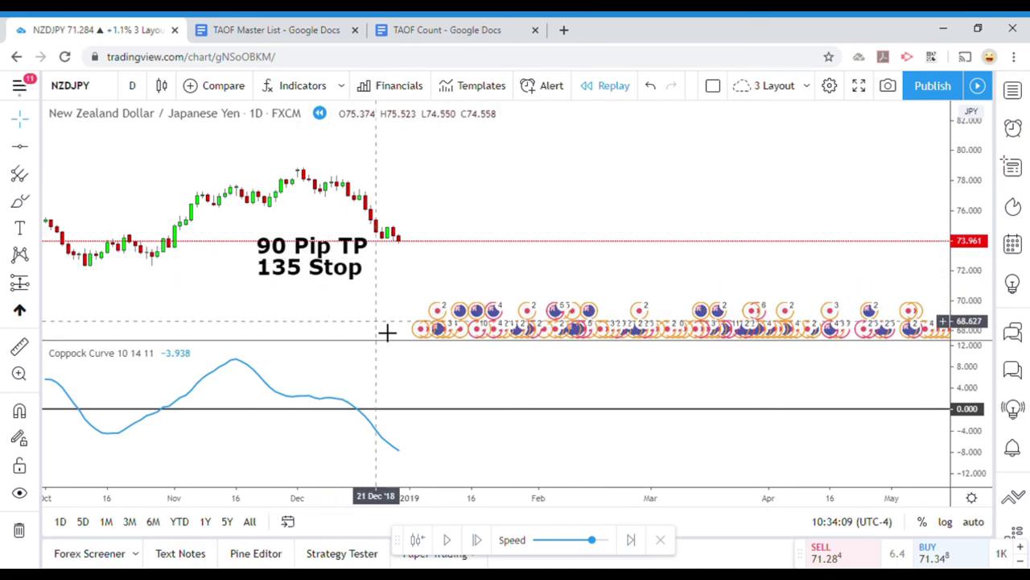
left_click(451, 541)
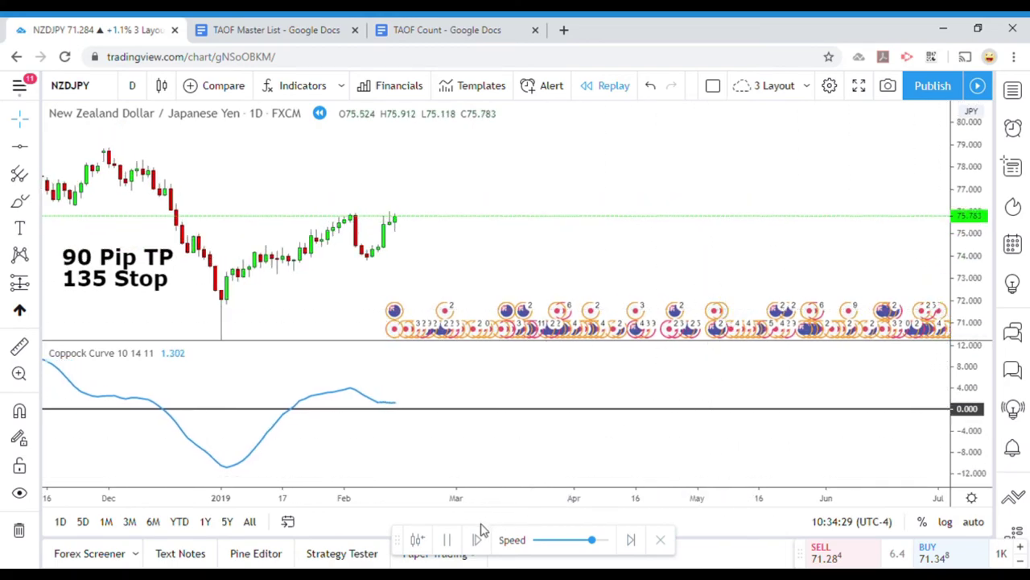
left_click(448, 541)
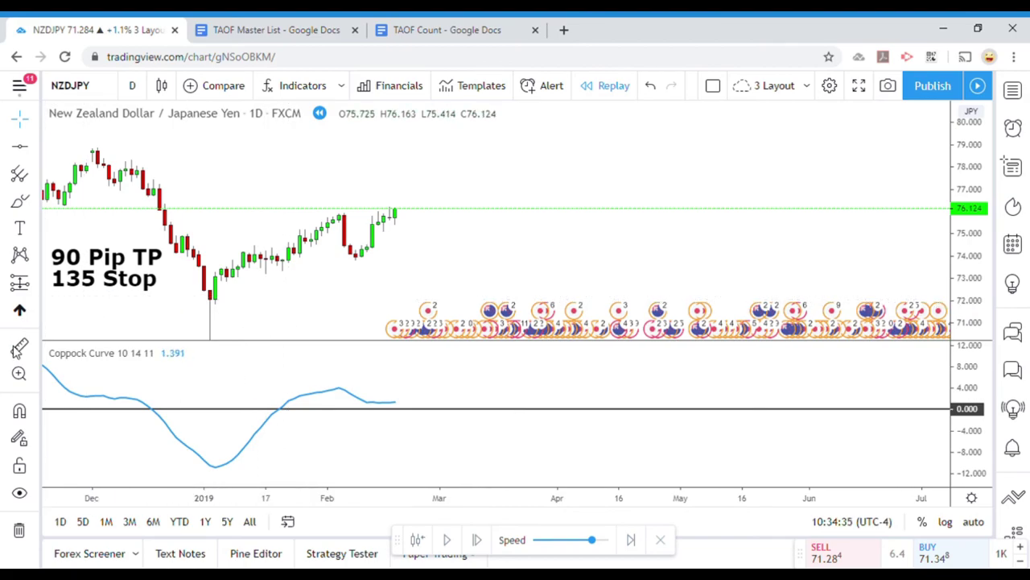
- Measure the price rise following the Coppock Curve's upward zero cross in late January 2019
left_click(31, 348)
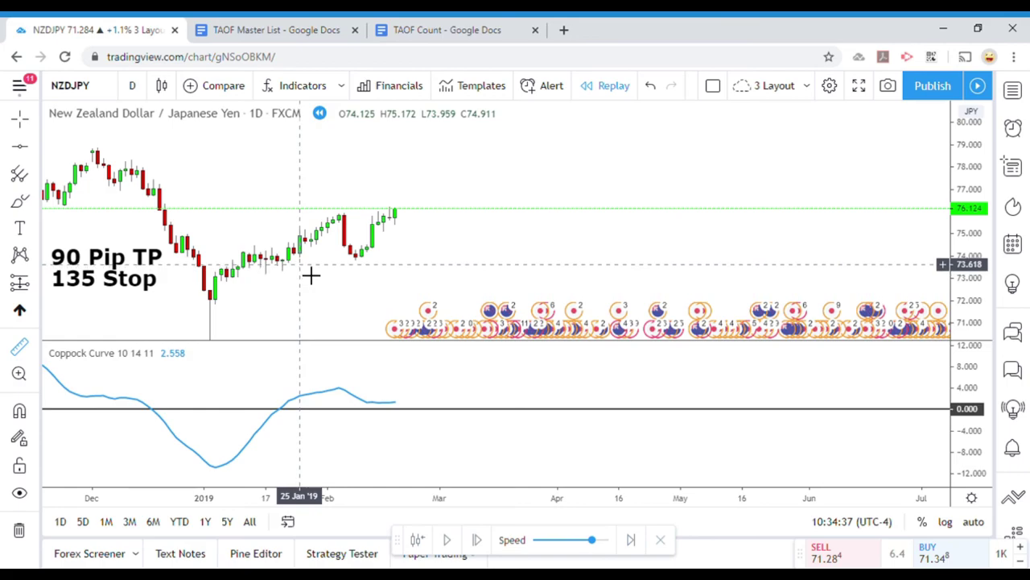
left_click(301, 259)
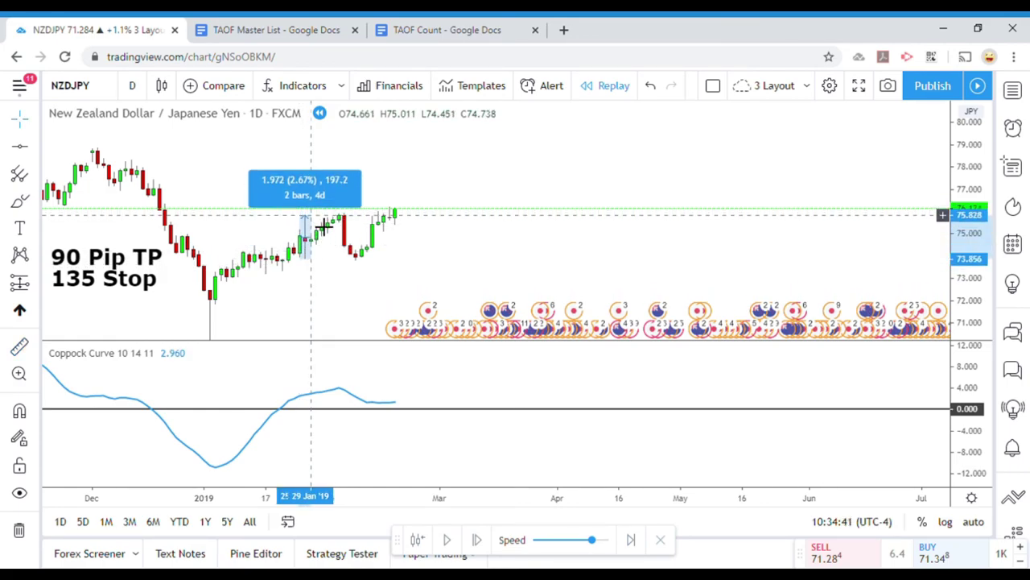
left_click(356, 295)
- Mark the upward zero cross with a vertical line on the 22 January 2019 candle and colour it green
left_click_drag(357, 295, 391, 299)
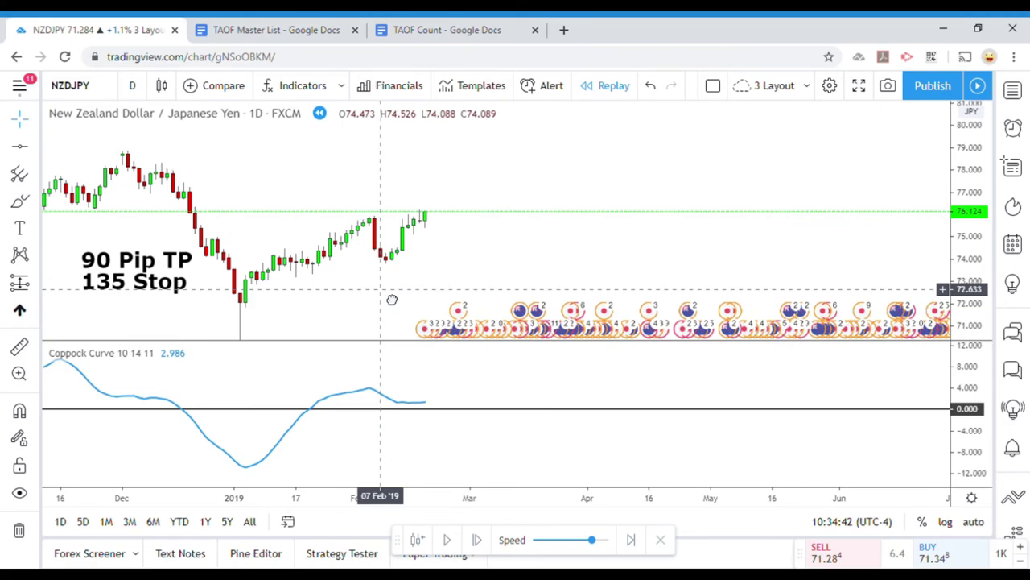
left_click(36, 163)
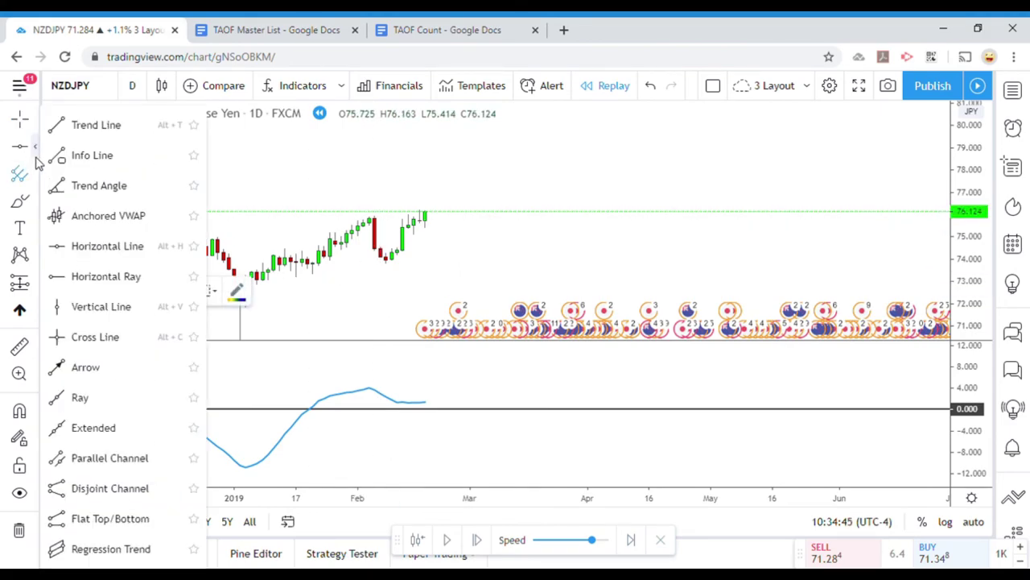
left_click(90, 307)
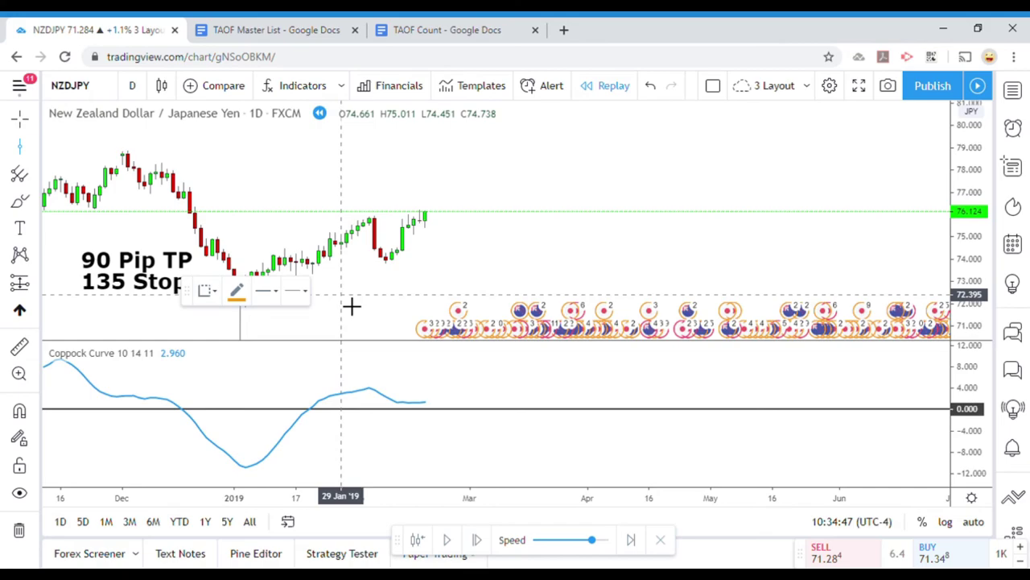
left_click(327, 242)
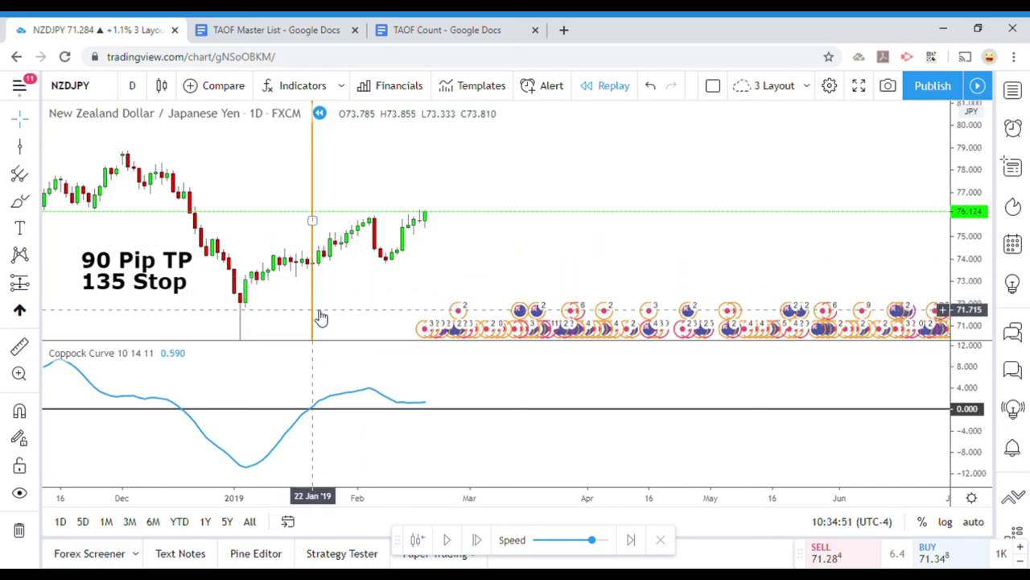
left_click(235, 292)
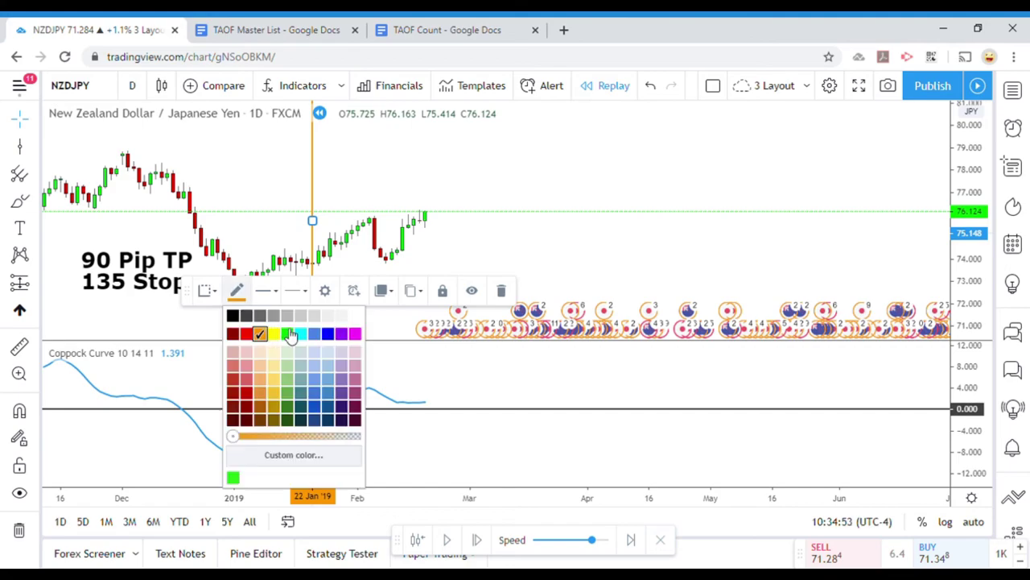
left_click(288, 333)
- Play the replay on to the end of April 2019, stretching the Coppock Curve's vertical scale at the late-March zero cross
mouse_move(504, 276)
left_mouse_down()
mouse_move(499, 260)
mouse_move(496, 271)
left_mouse_up()
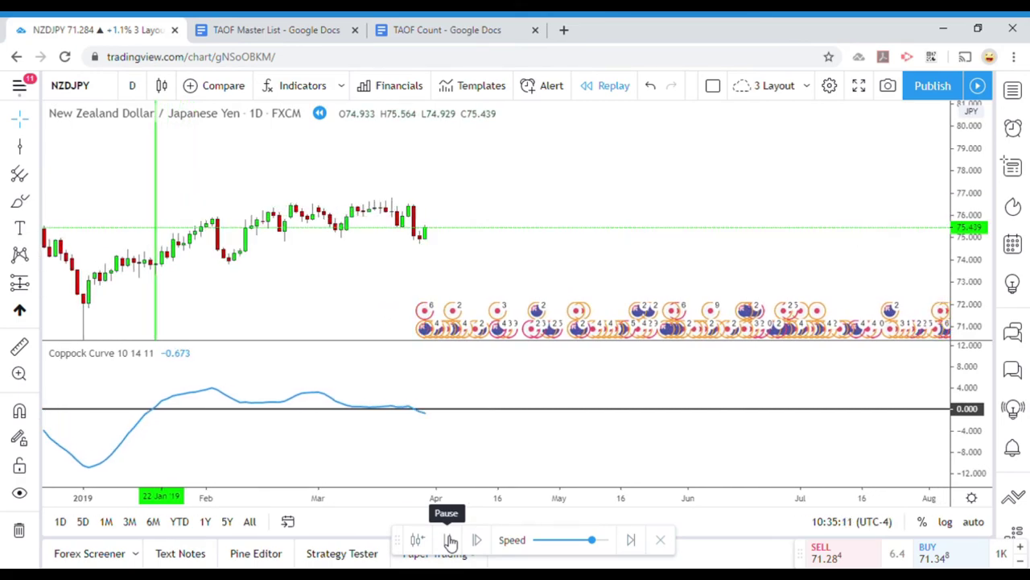
left_click(449, 540)
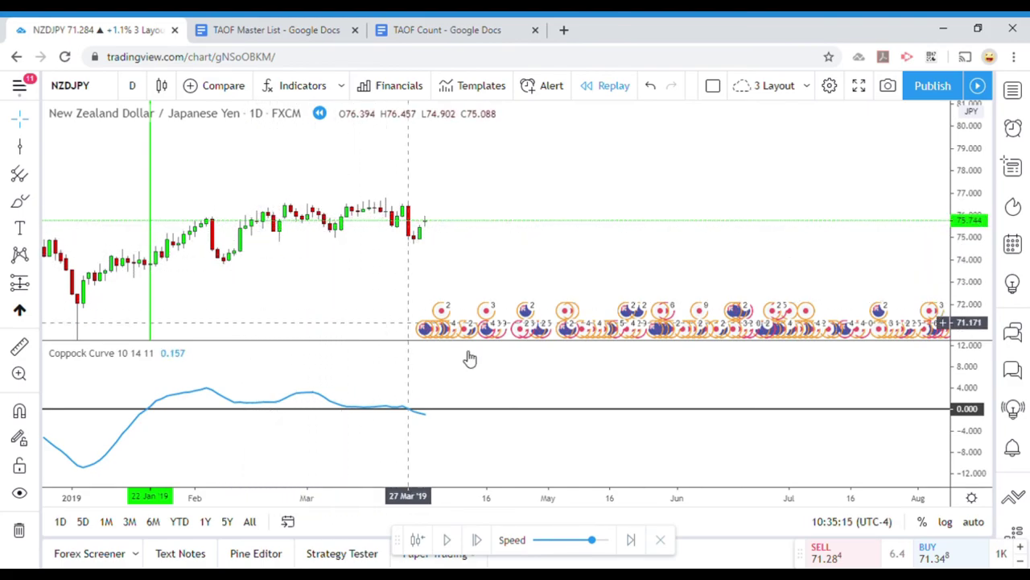
left_click_drag(974, 453, 977, 410)
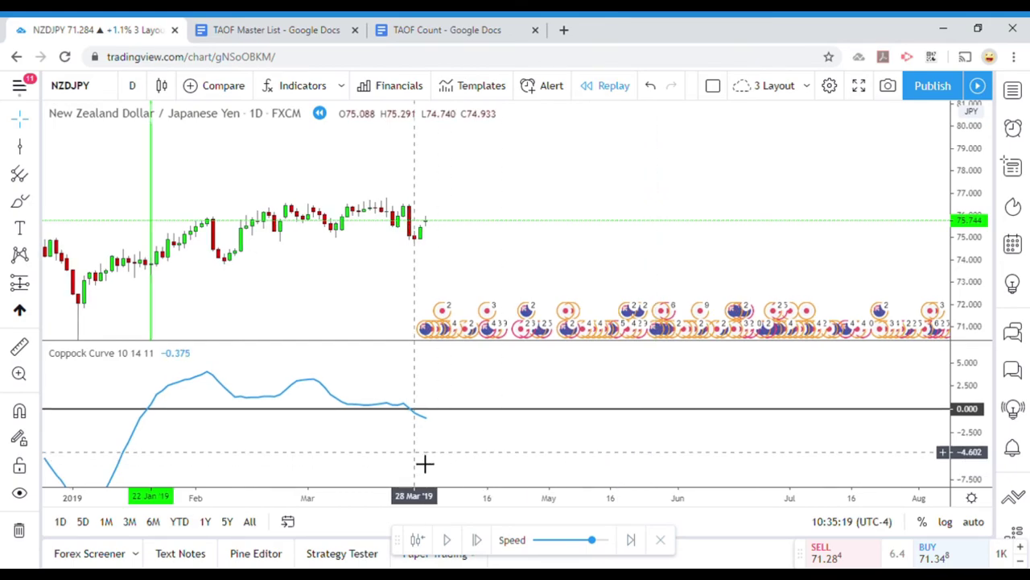
left_click(451, 540)
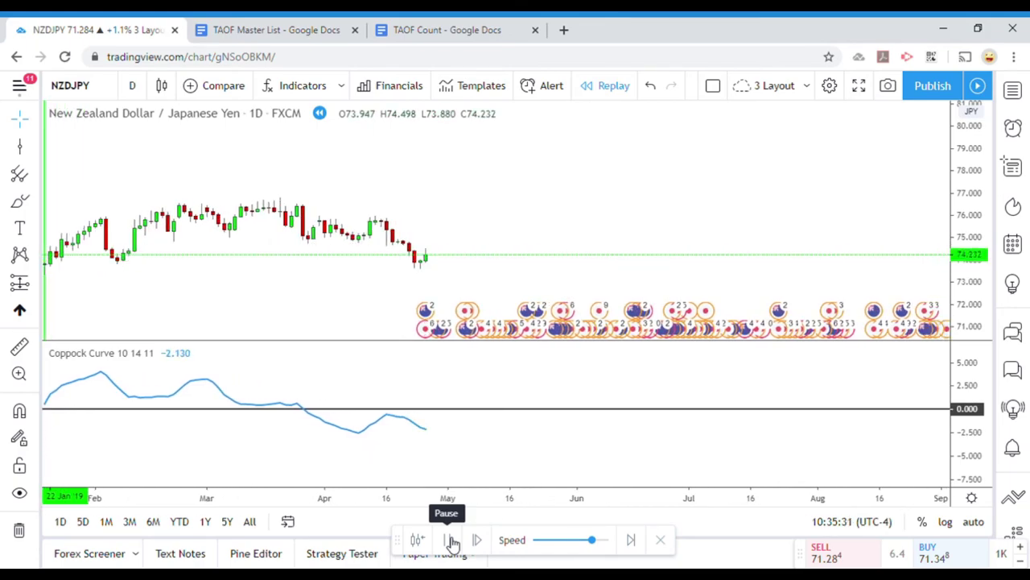
left_click(451, 540)
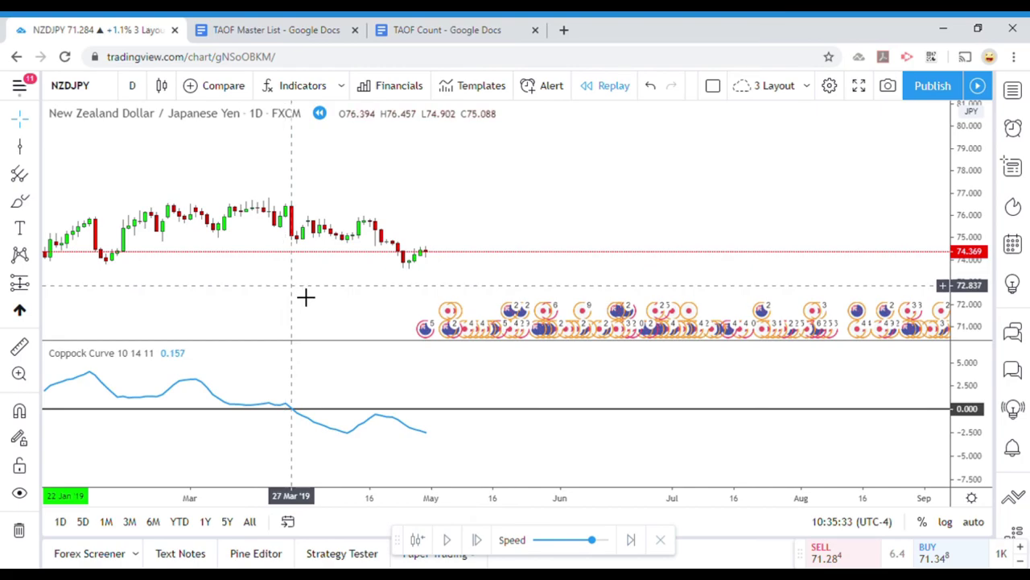
- Measure the upward and downward price distances from the 28 March 2019 candle's close, at the Coppock Curve's downward zero cross
left_click_drag(306, 298, 349, 306)
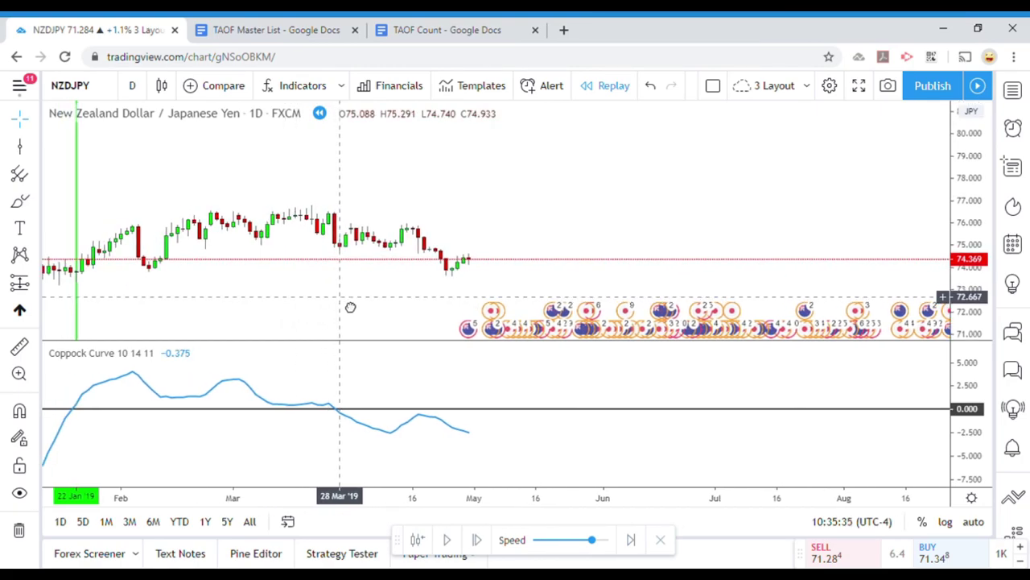
left_click(20, 346)
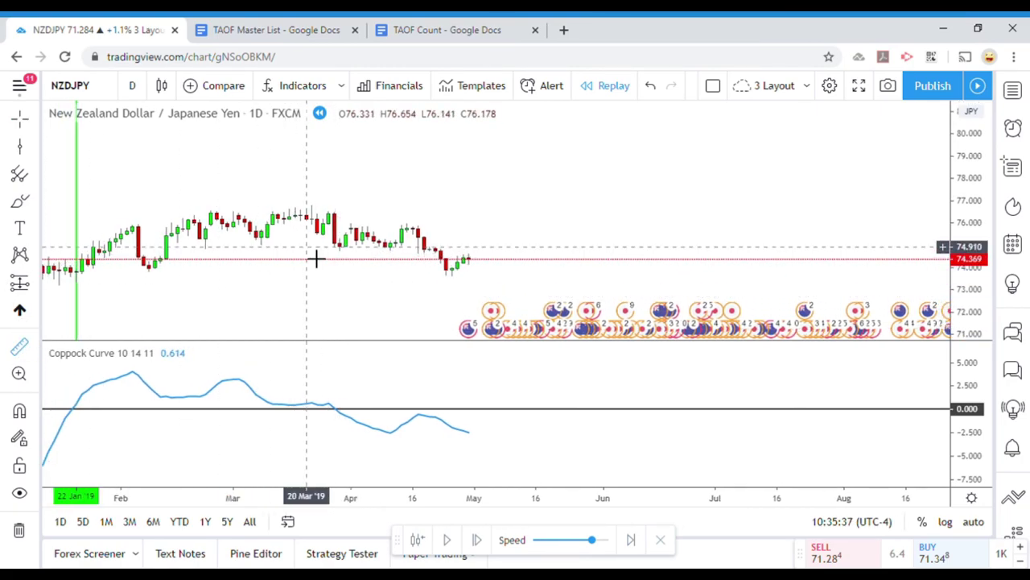
left_click(320, 258)
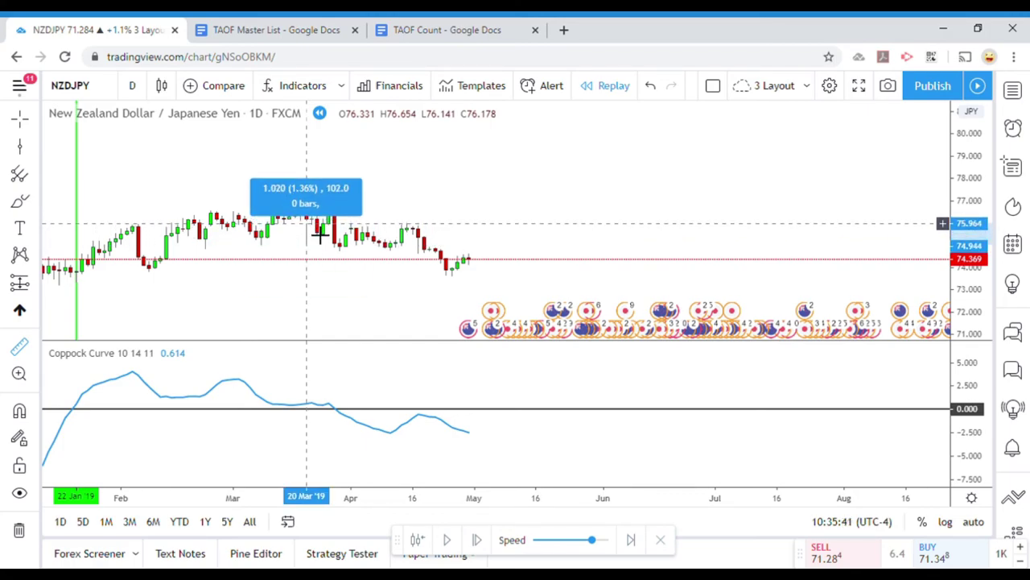
scroll(320, 234, "left", 2)
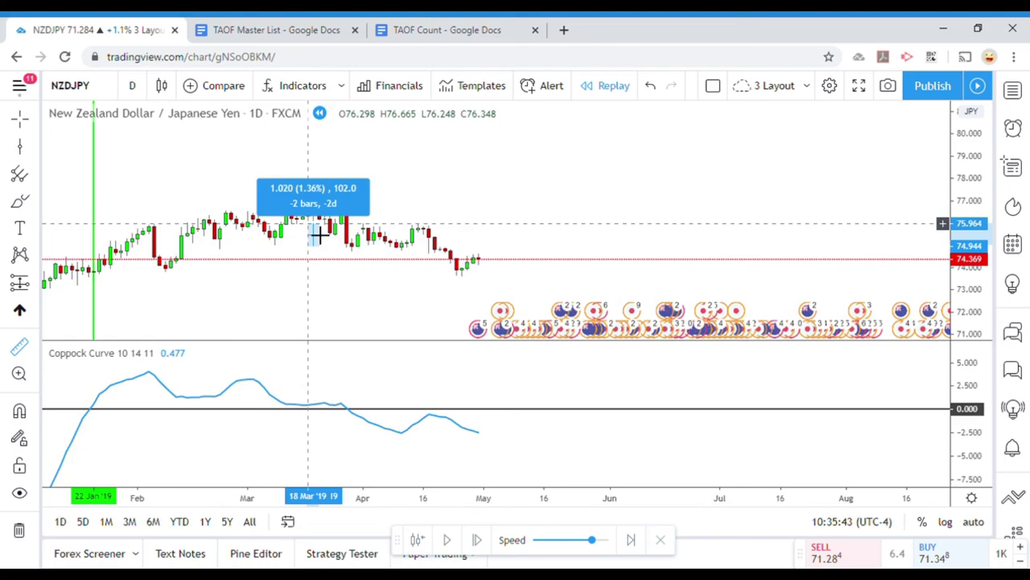
left_click(361, 324)
left_click(340, 276)
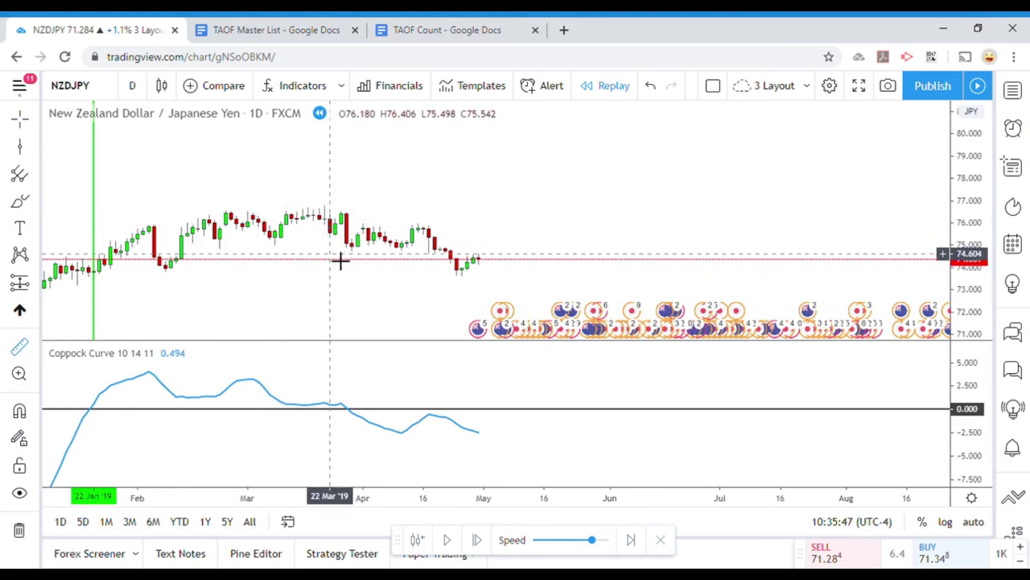
left_click(339, 258, "shift")
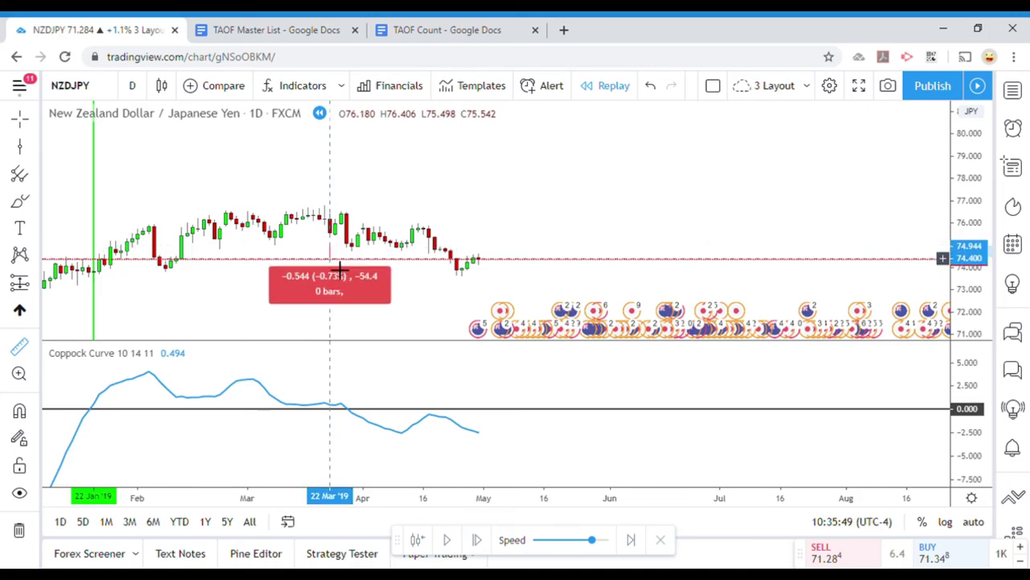
left_click(448, 305)
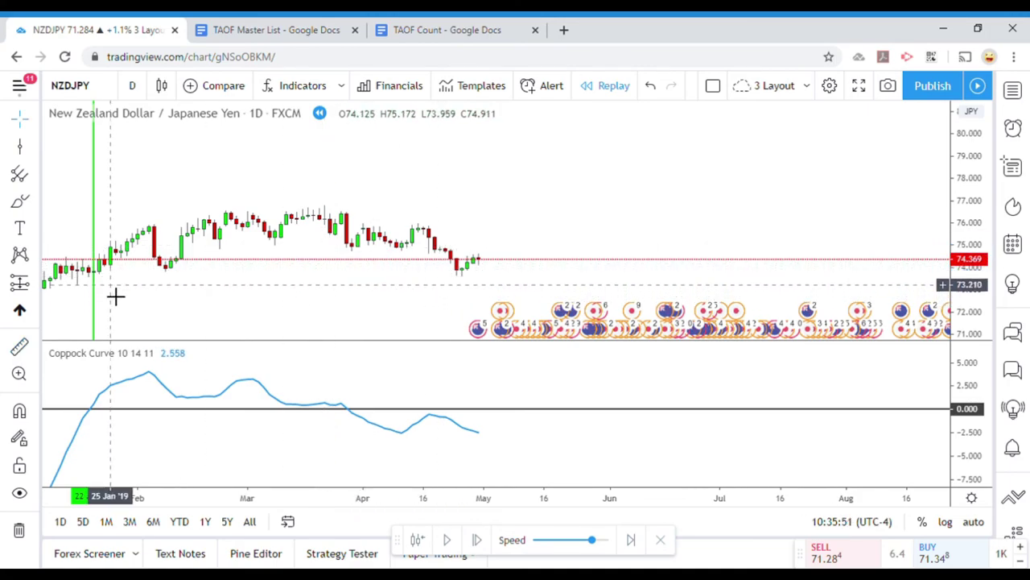
- Place a second green vertical line on the 28 March 2019 candle
left_click(366, 283)
left_click_drag(370, 271, 363, 270)
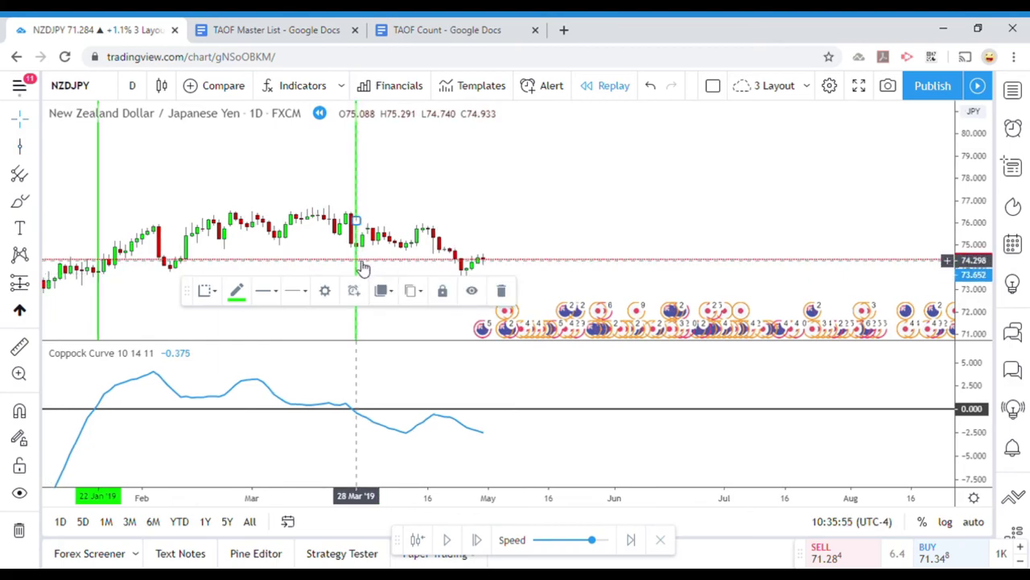
left_click(427, 475)
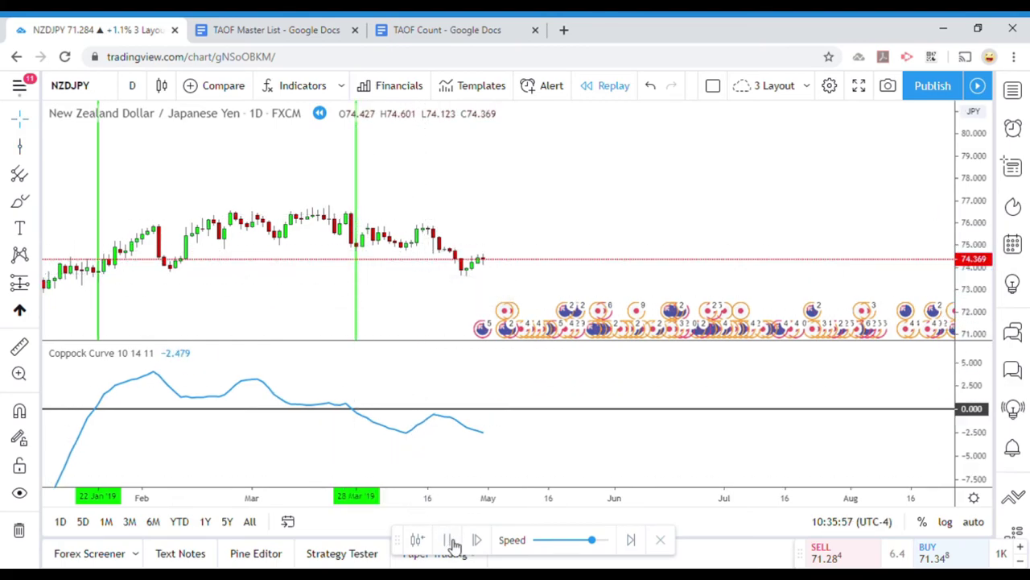
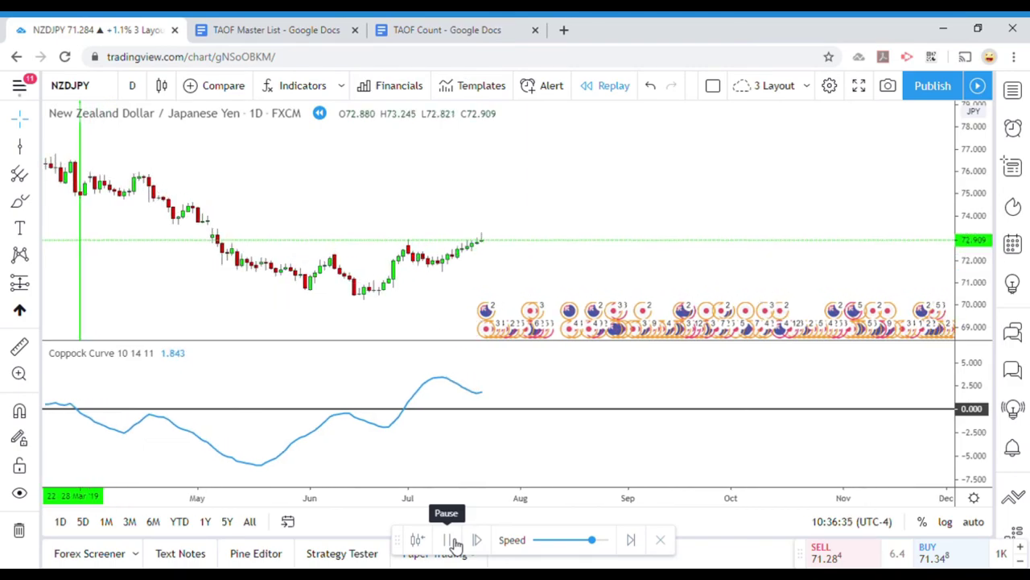
- Stop the replay in late July 2019 and measure the price rise after the Coppock Curve's upward zero cross around 1 July
left_click(453, 541)
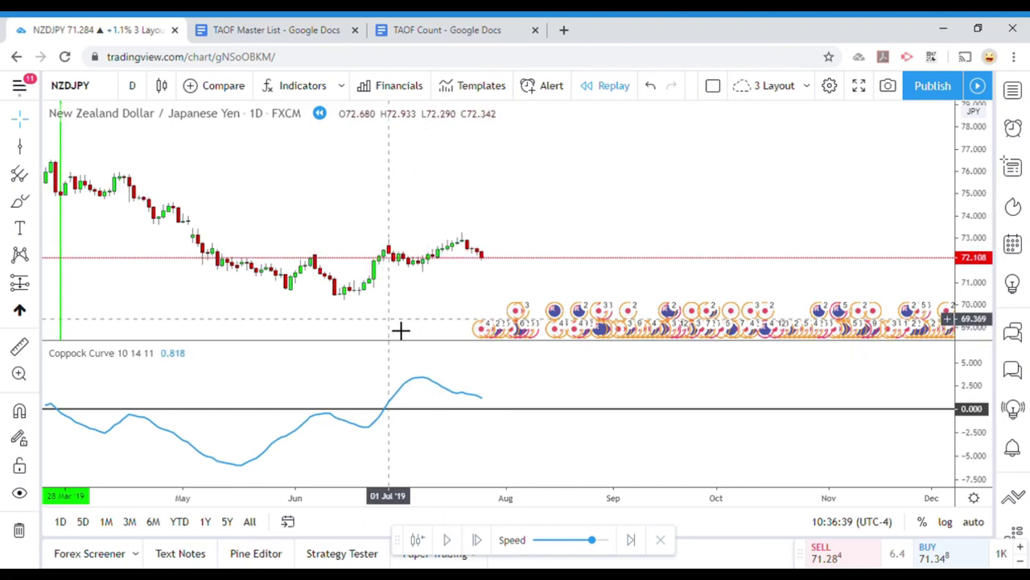
left_click(20, 348)
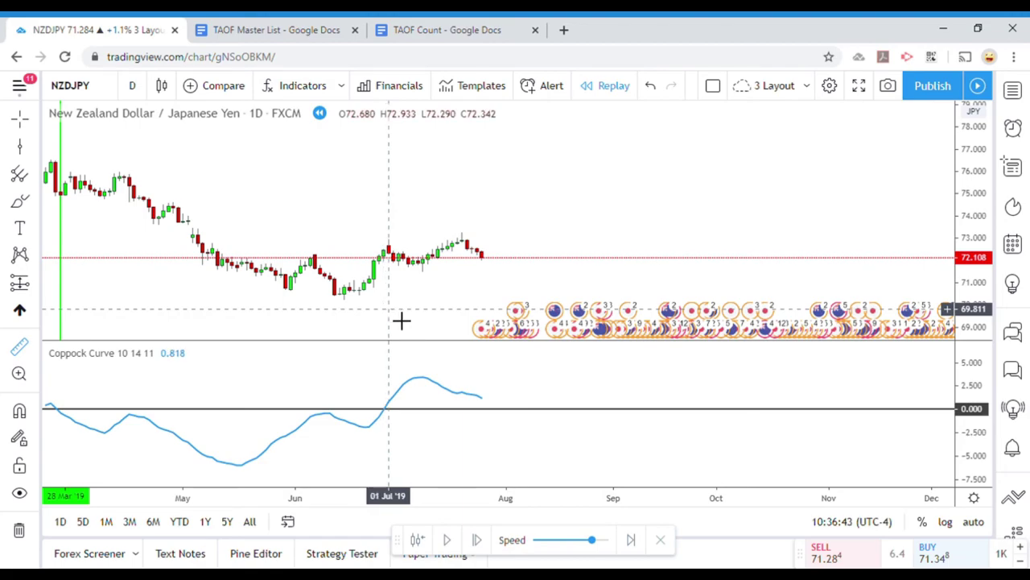
left_click(379, 264)
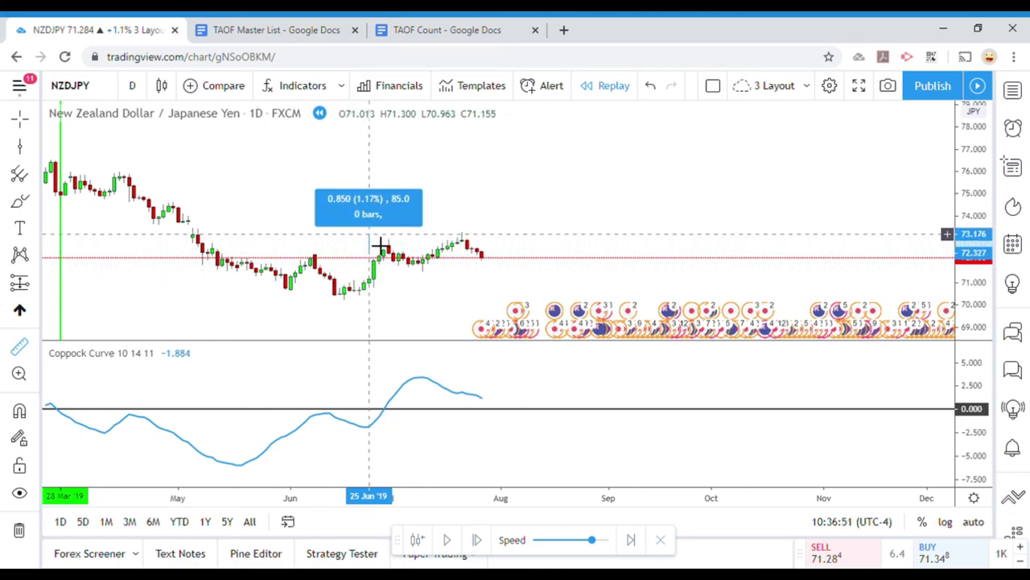
left_click(380, 244)
scroll(443, 347, "down", 5)
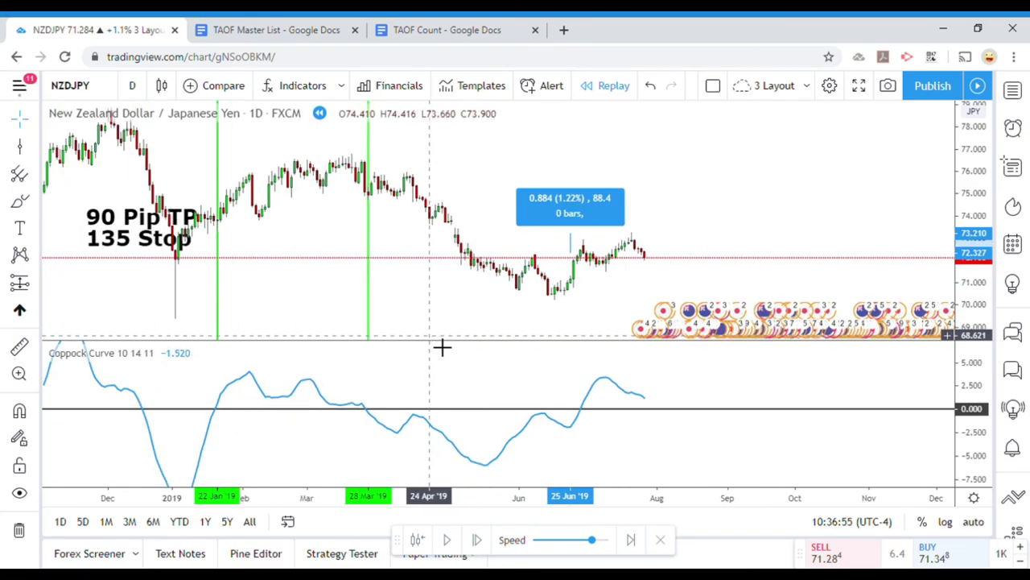
- Place a green vertical line on the 1 July 2019 candle, at the Coppock Curve's upward zero cross
scroll(442, 346, "up", 5)
left_click(419, 335)
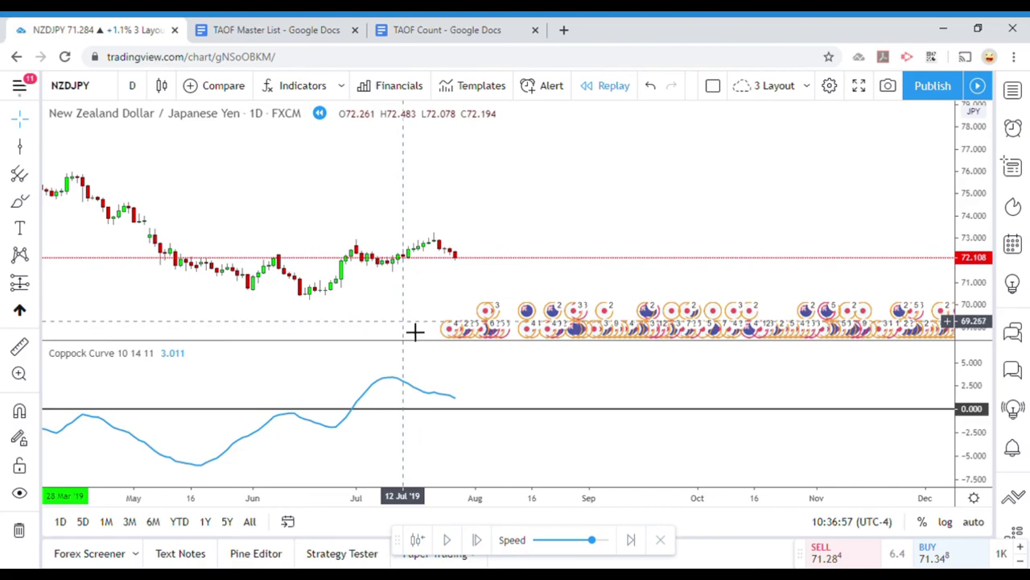
left_click_drag(404, 325, 411, 333)
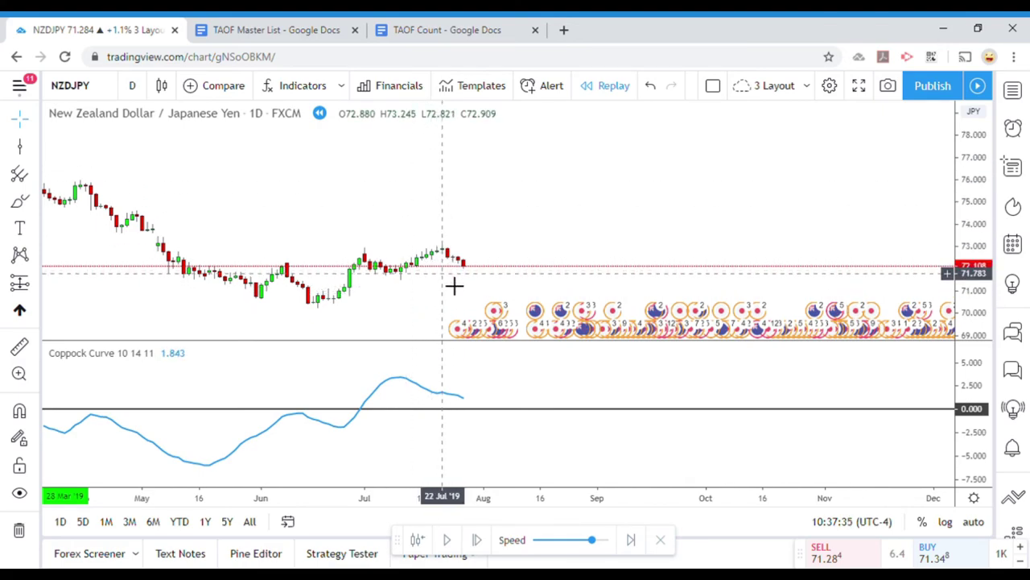
left_click(20, 145)
left_click(350, 278)
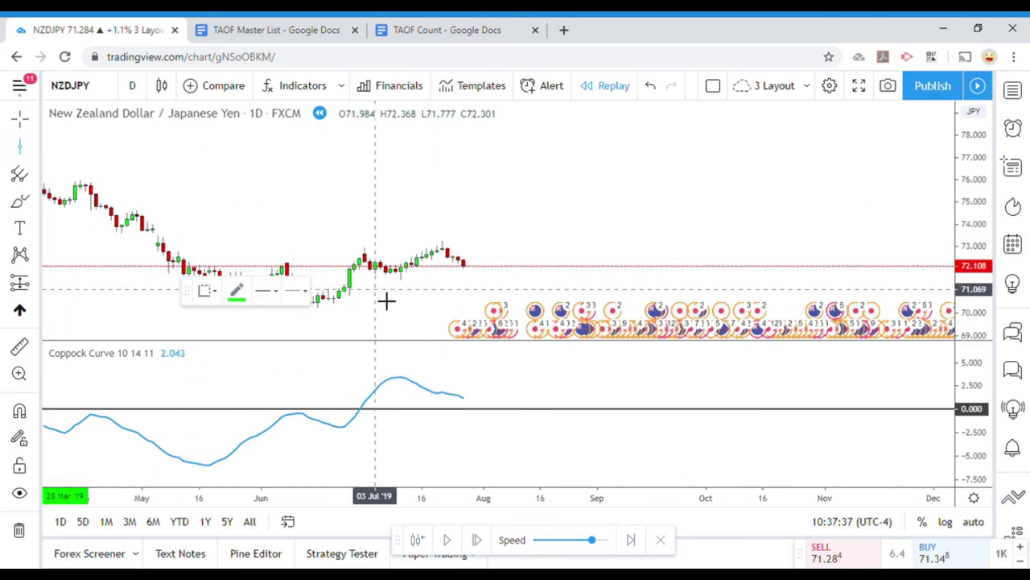
left_click(364, 277)
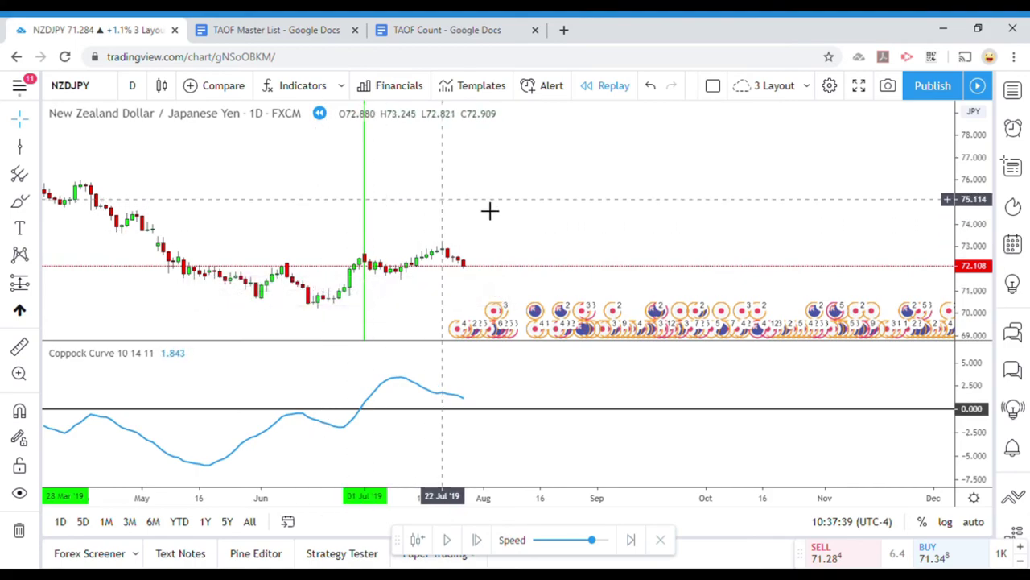
- Play the replay on into early August 2019 and mark the 31 July candle with a green vertical line
left_click(449, 541)
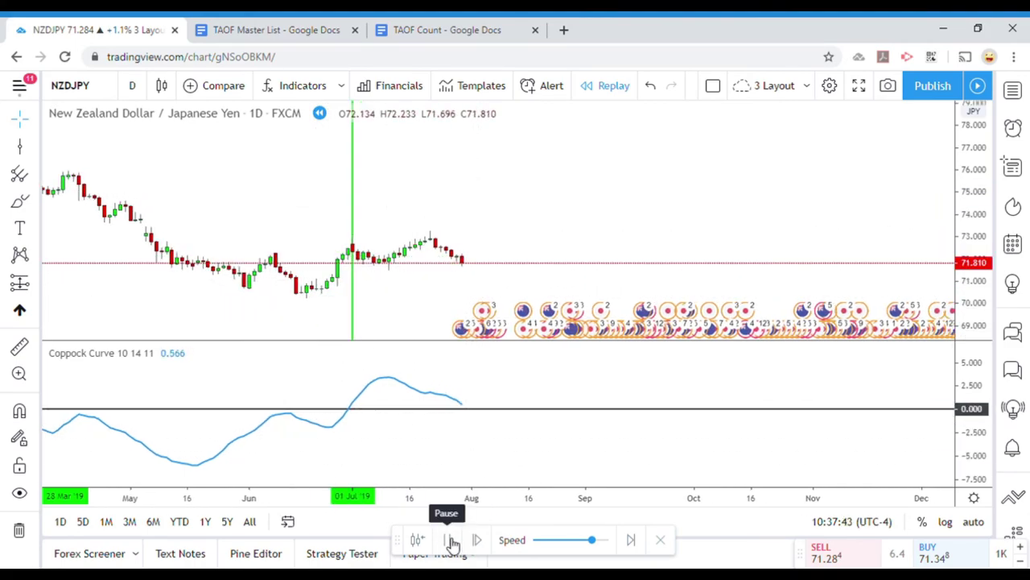
left_click(449, 540)
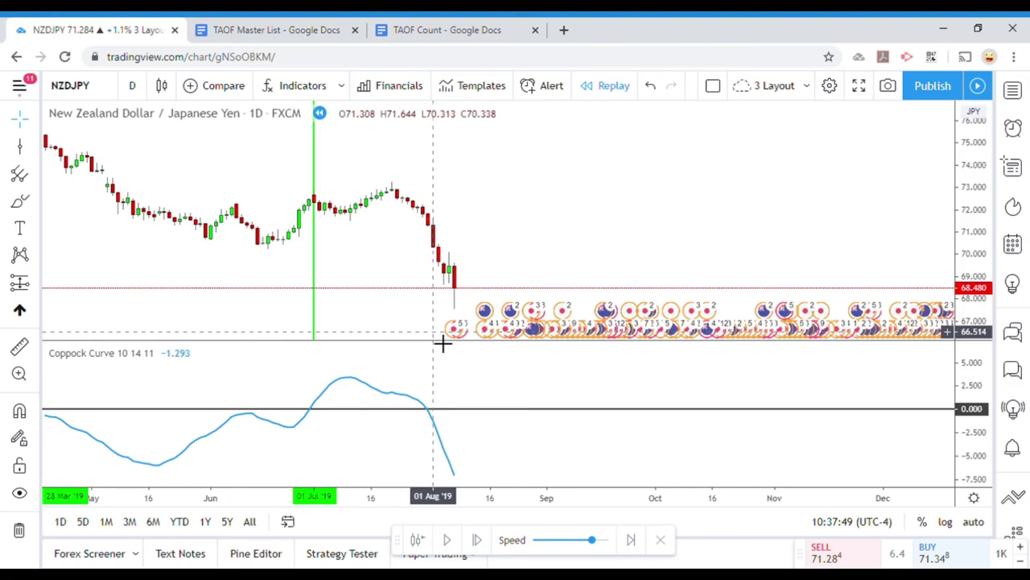
left_click(22, 150)
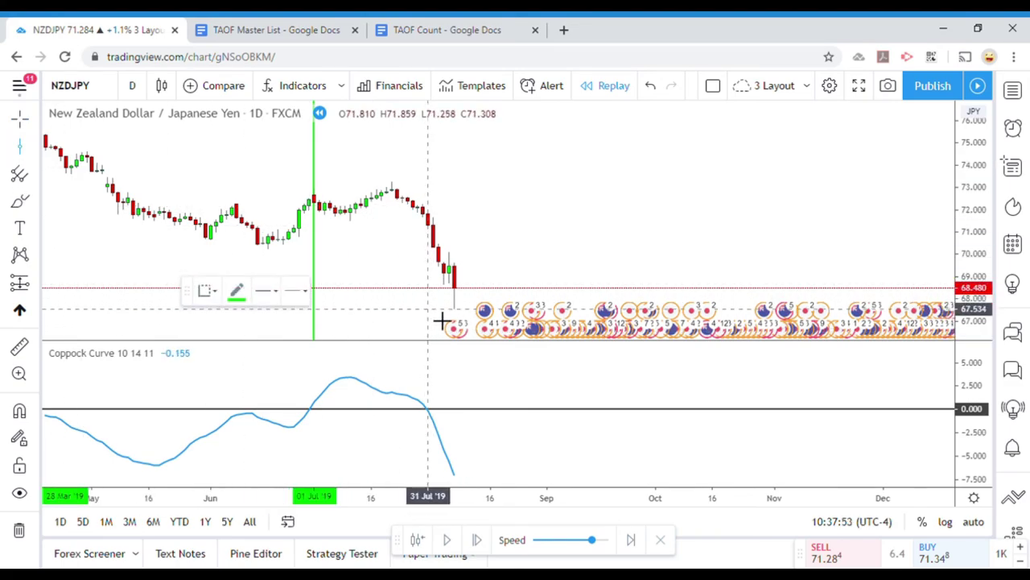
left_click(441, 320)
- Play the replay on to late September 2019 and measure the price drop after the Coppock Curve's upward zero cross on 11 September
left_click_drag(969, 198, 970, 233)
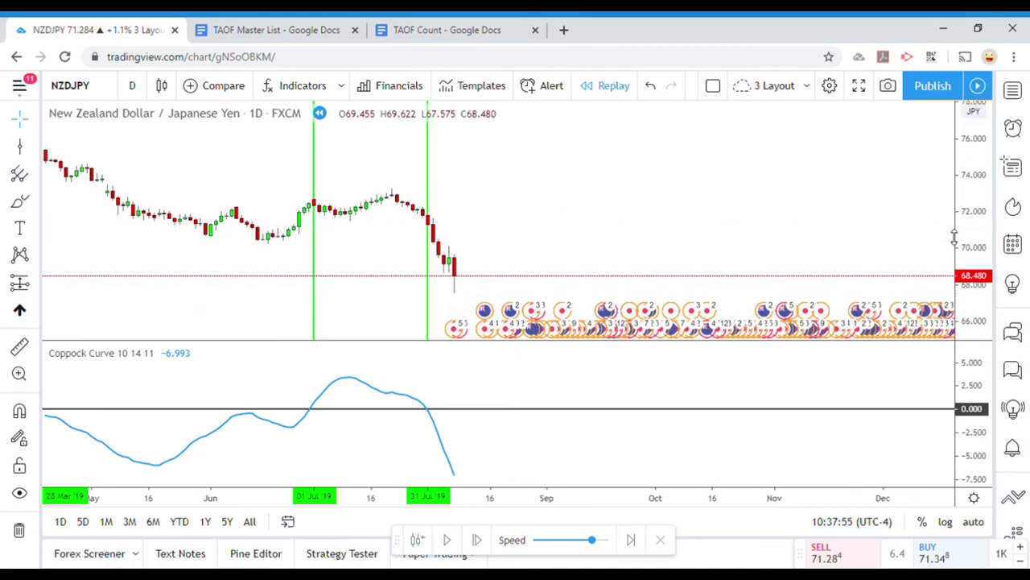
scroll(688, 230, "down", 5)
scroll(689, 230, "up", 4)
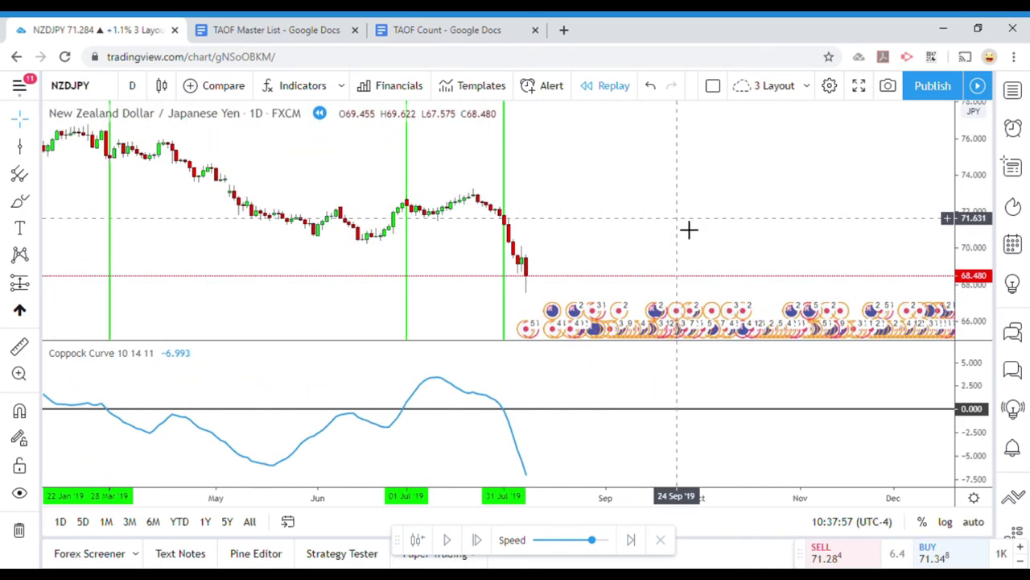
left_click_drag(688, 232, 684, 241)
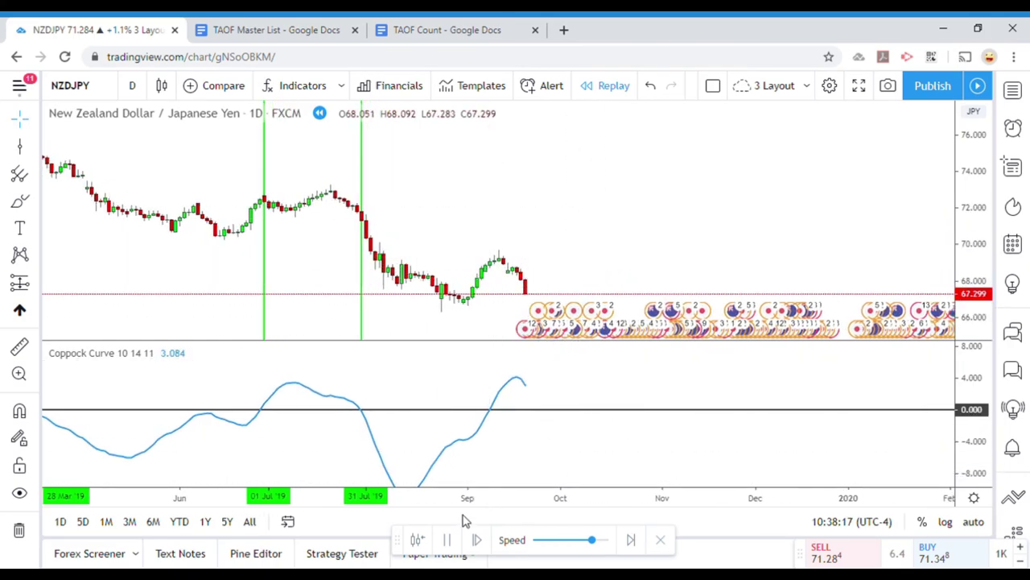
left_click(447, 539)
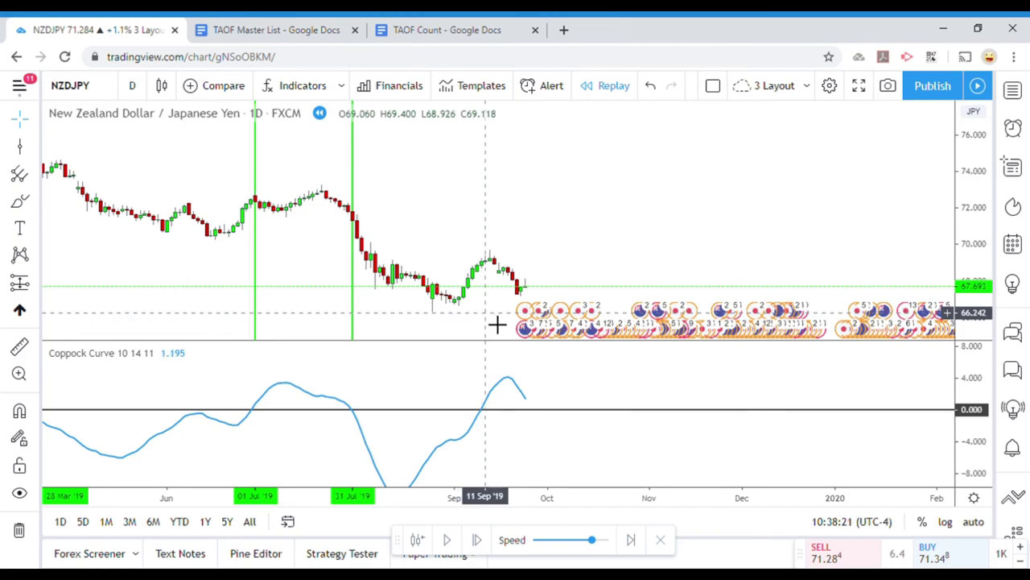
left_click(22, 348)
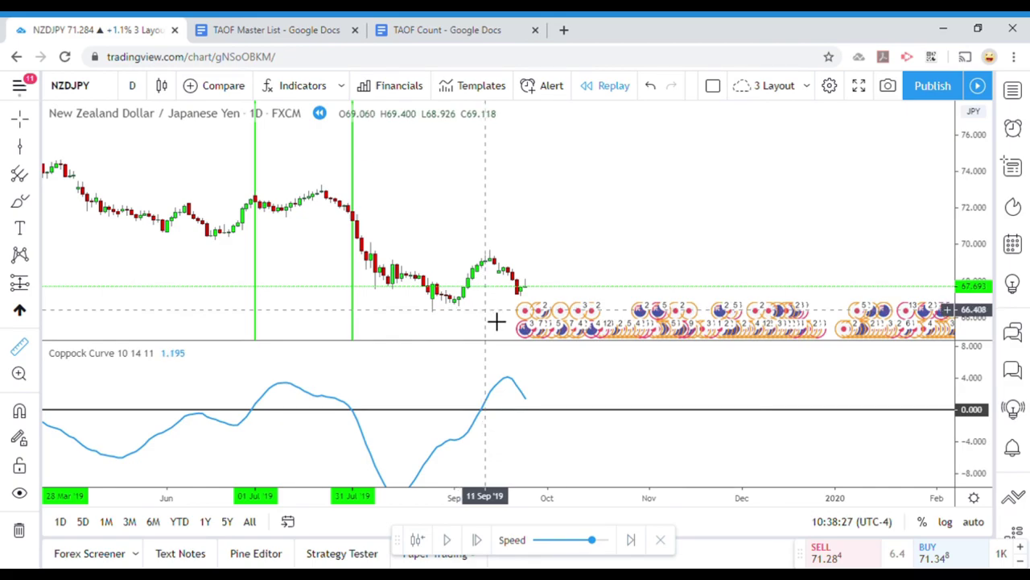
left_click(477, 273)
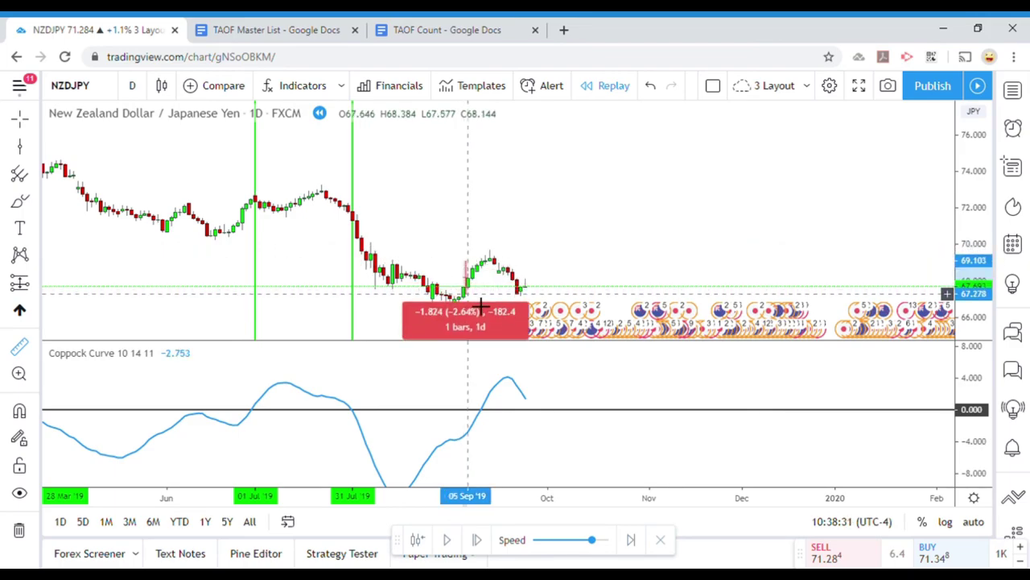
left_click(481, 304)
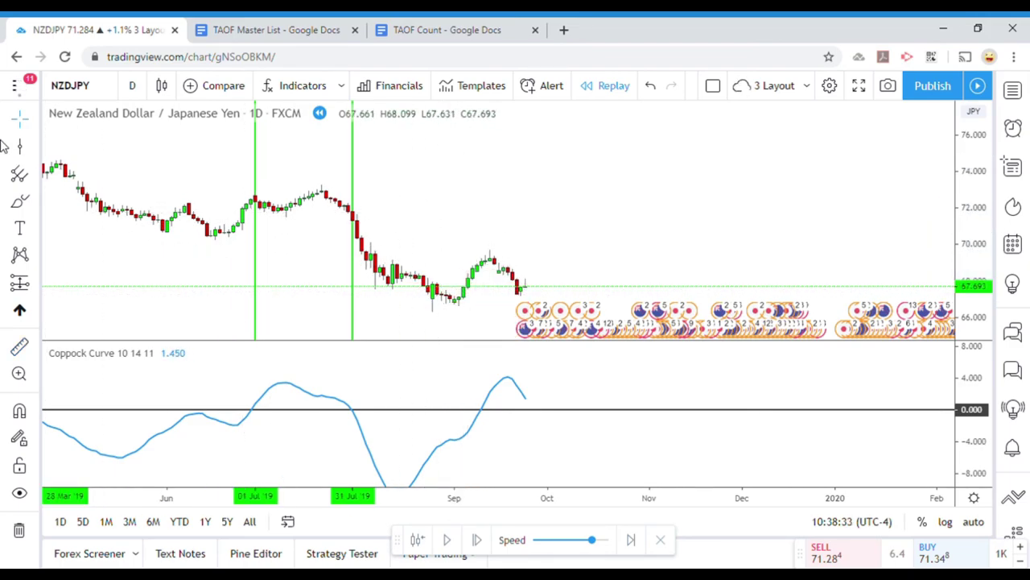
- Place a vertical line on the 11 September 2019 candle and colour it red
left_click(34, 155)
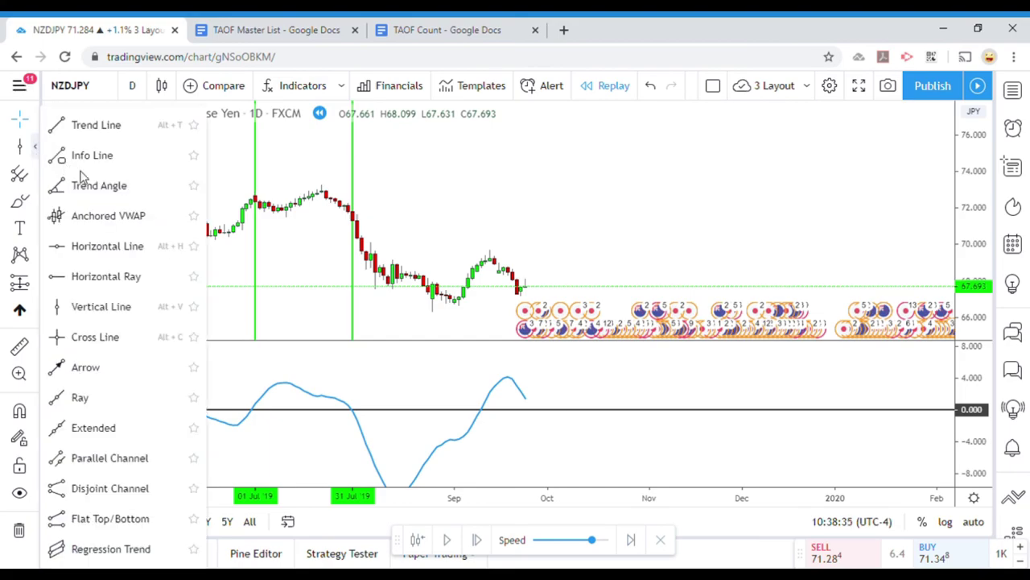
left_click(101, 306)
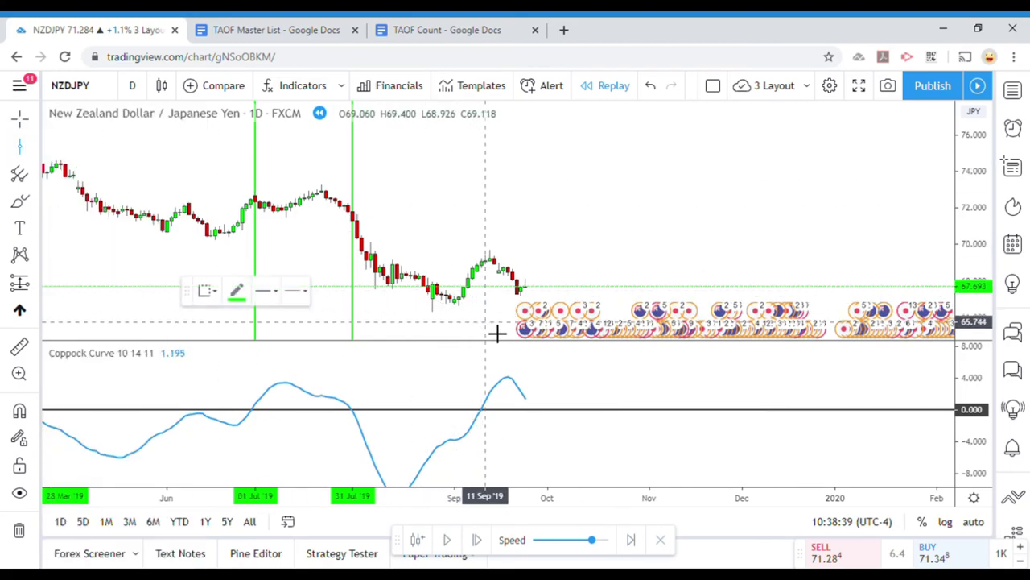
left_click(494, 333)
left_click(237, 290)
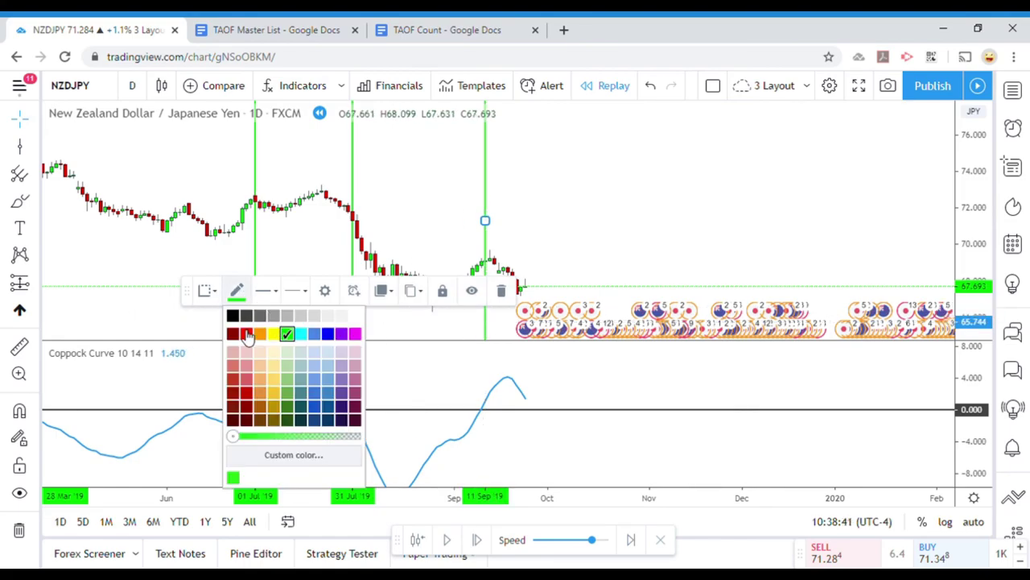
left_click(246, 333)
left_click(620, 239)
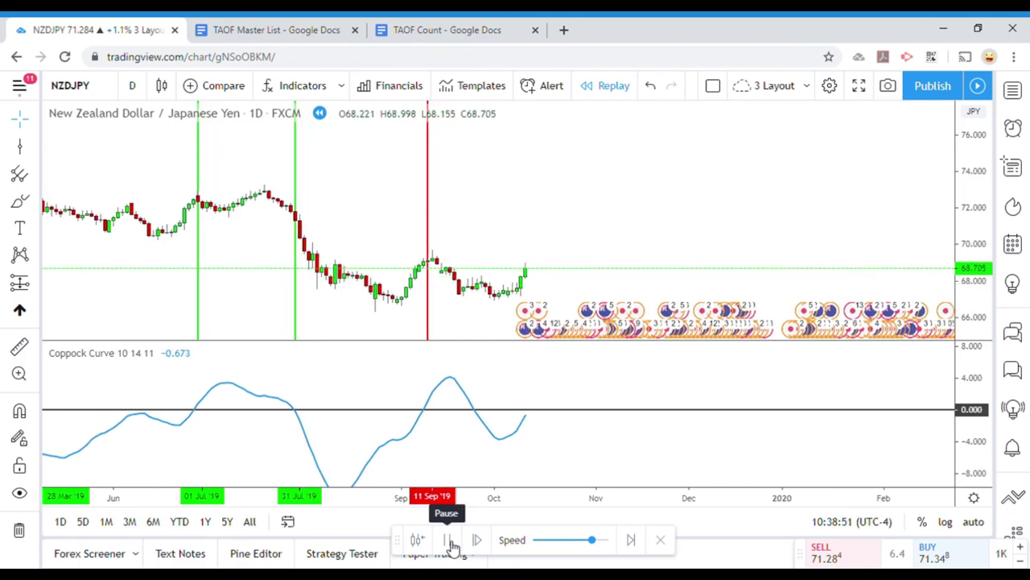
- Stop the replay in mid-October 2019 and measure the price drop after the Coppock Curve's downward zero cross on 26 September
left_click(451, 541)
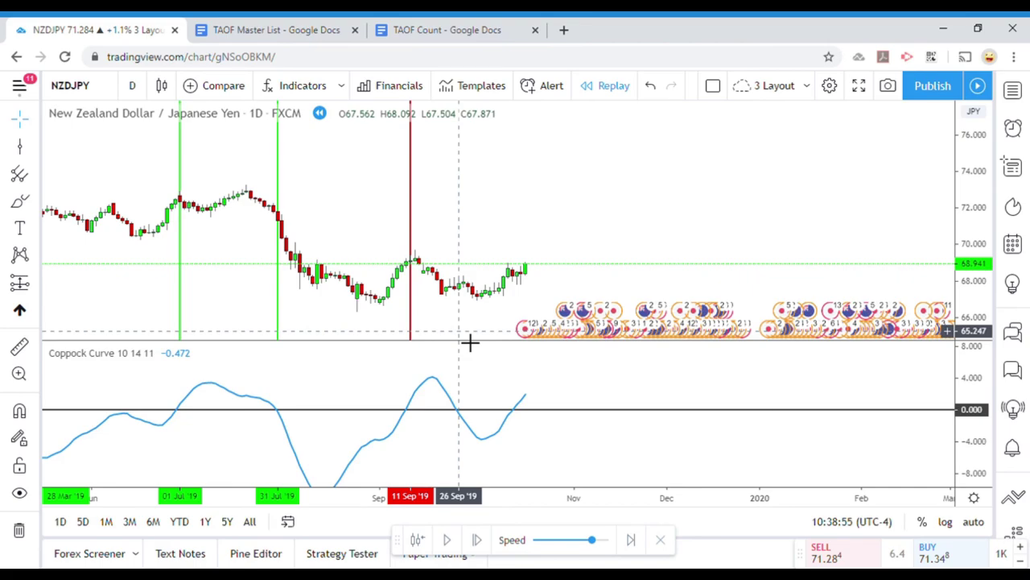
left_click(19, 346)
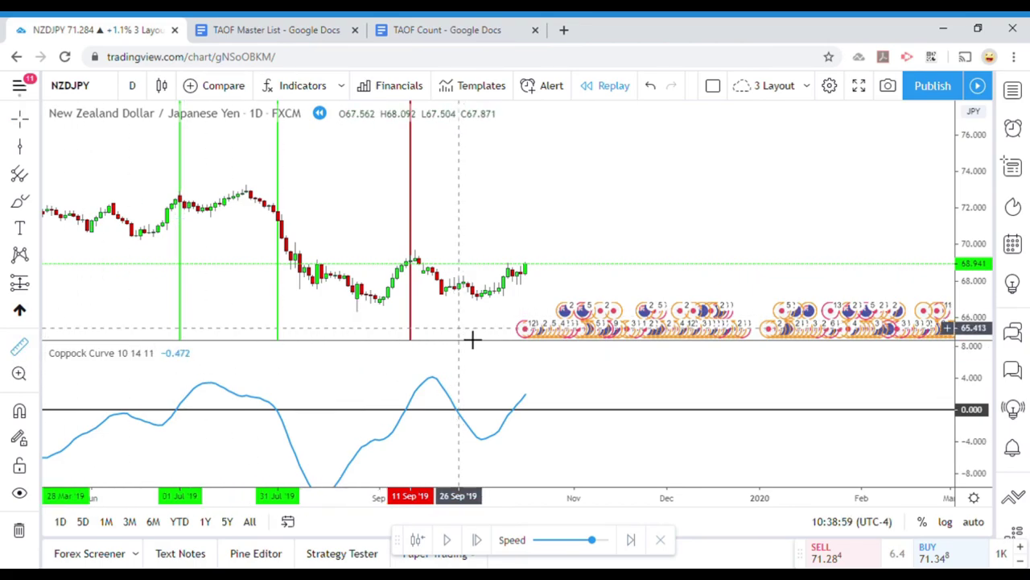
left_click(455, 296)
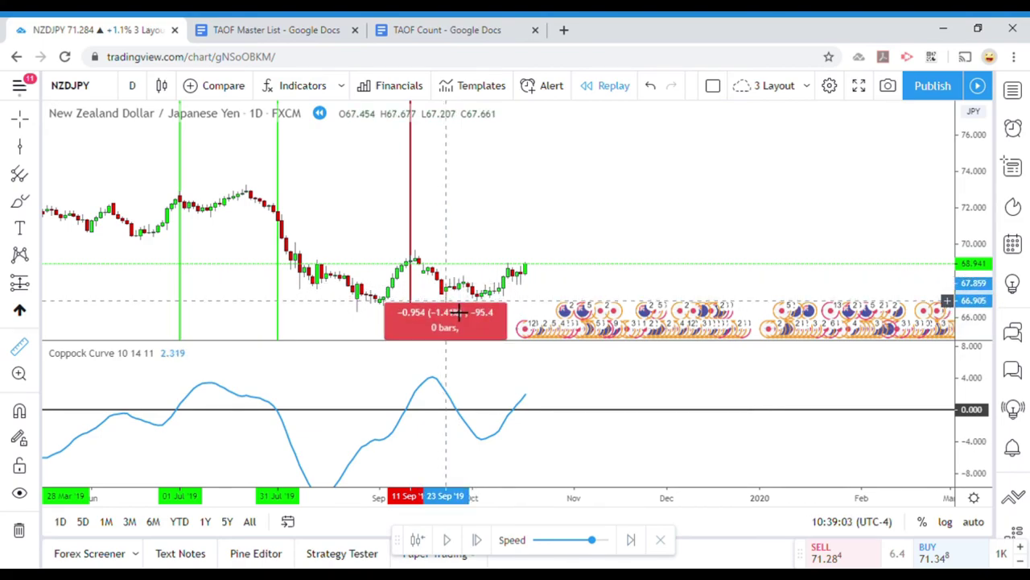
left_click(459, 312)
- Place a vertical line on the 26 September 2019 candle and colour it green
left_click(19, 145)
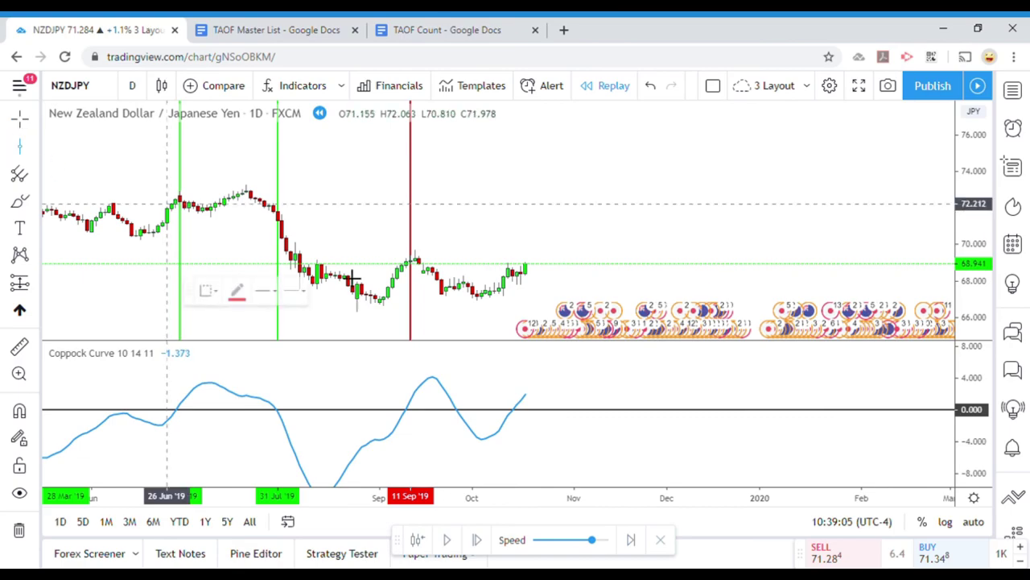
left_click(462, 310)
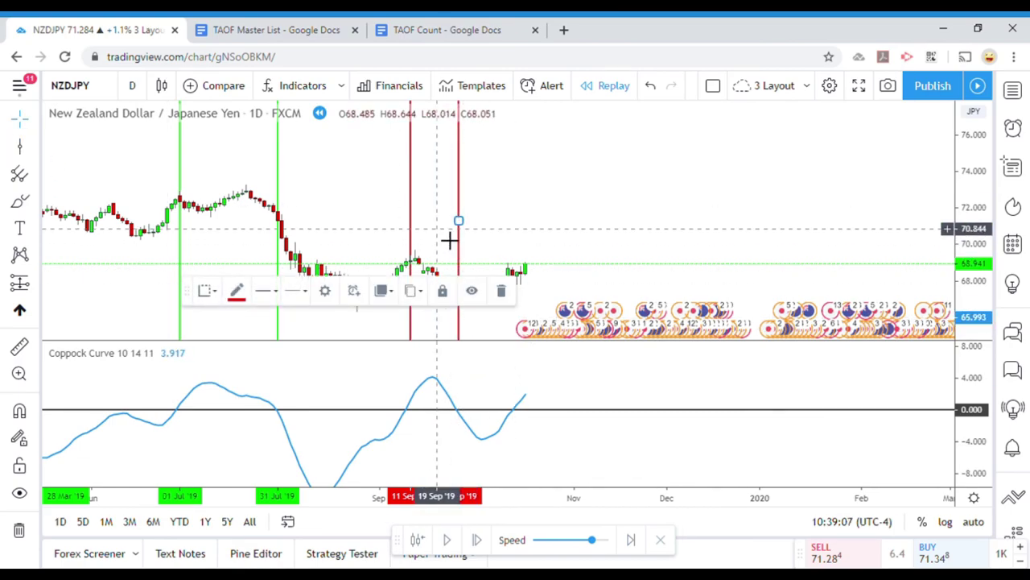
left_click(236, 290)
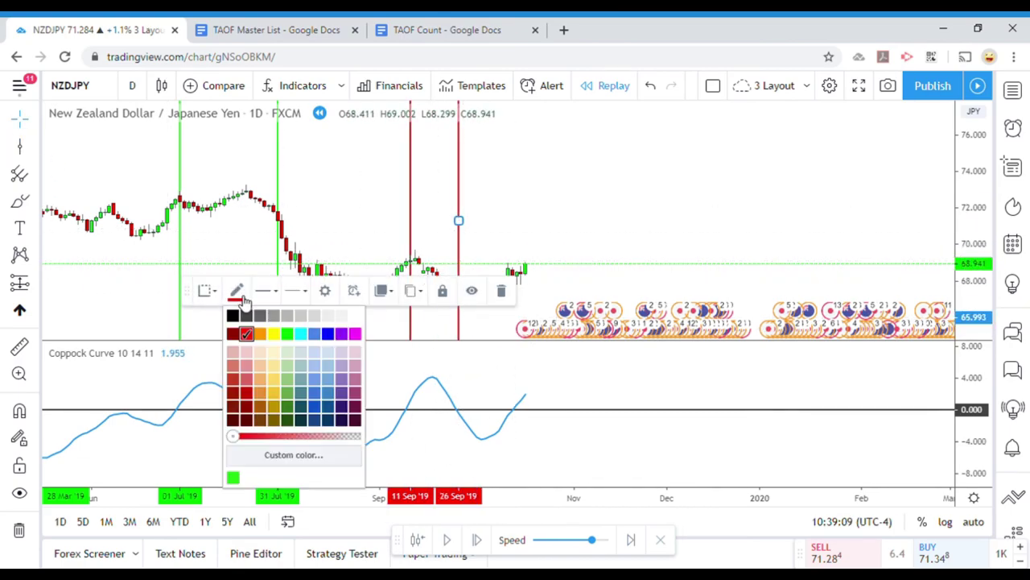
left_click(288, 335)
left_click(529, 324)
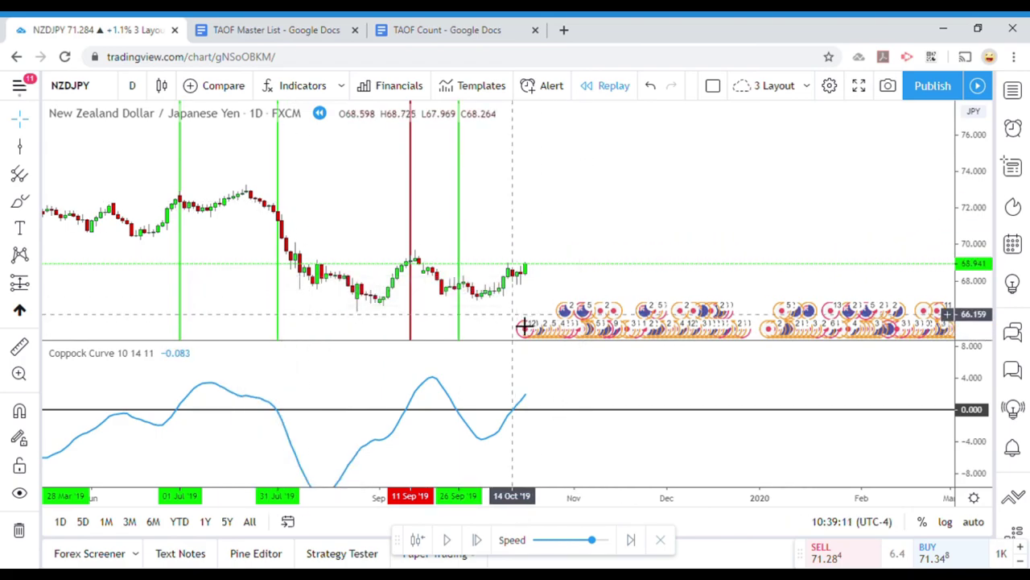
- Play the replay on to late October 2019, past the Coppock Curve's mid-October upward zero cross
key("shift+Right")
key("shift+Right")
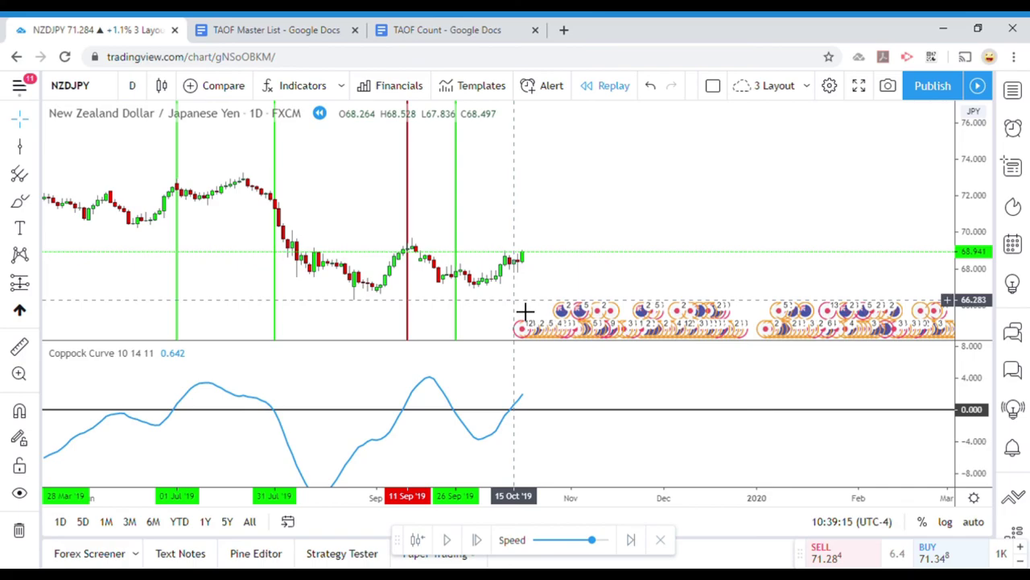
left_click(451, 541)
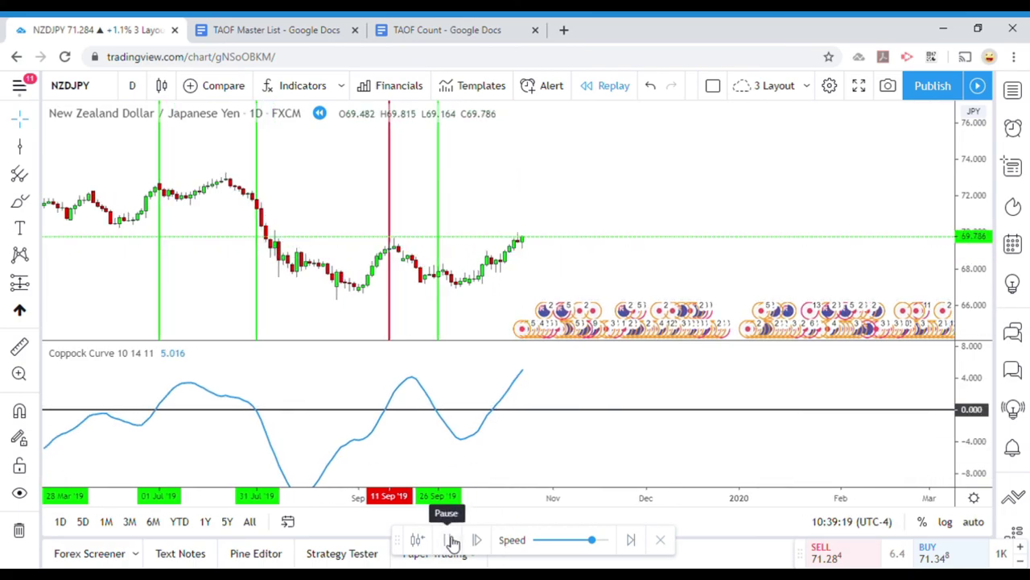
left_click(450, 540)
- Measure the price rise from the 15 October 2019 candle's close and mark that candle with a green vertical line
left_click(20, 346)
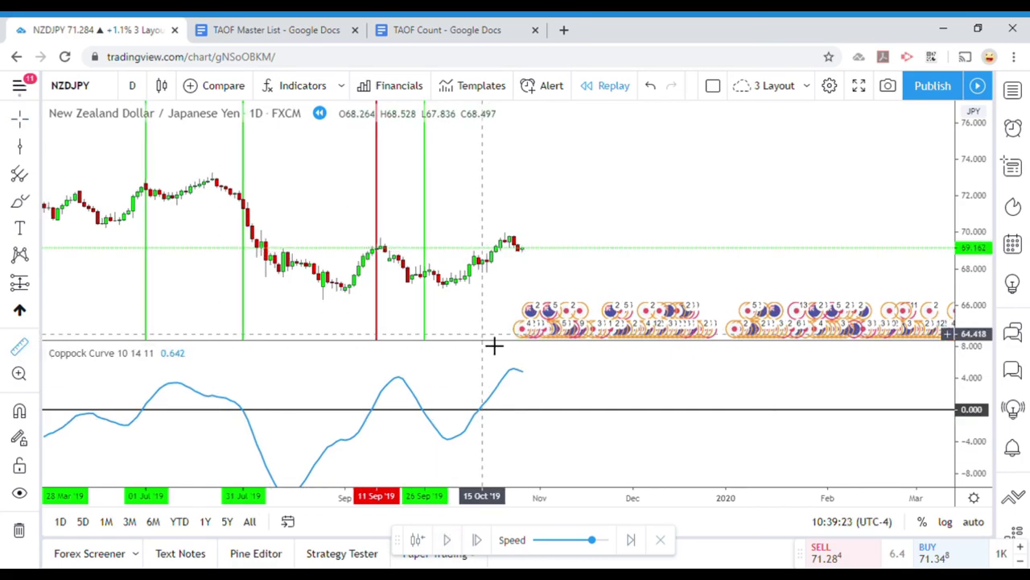
left_click(460, 274)
left_click(462, 243)
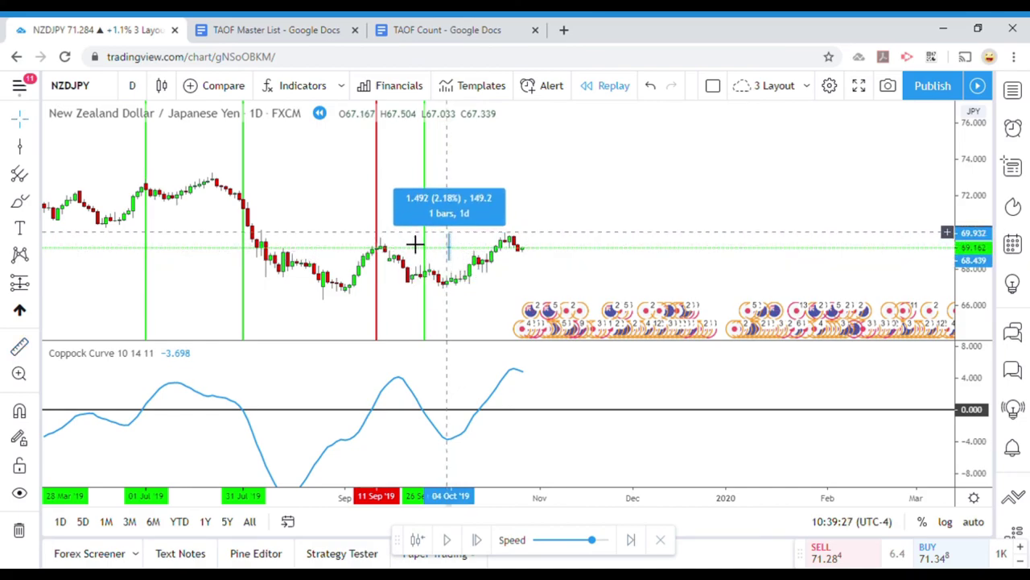
left_click(20, 147)
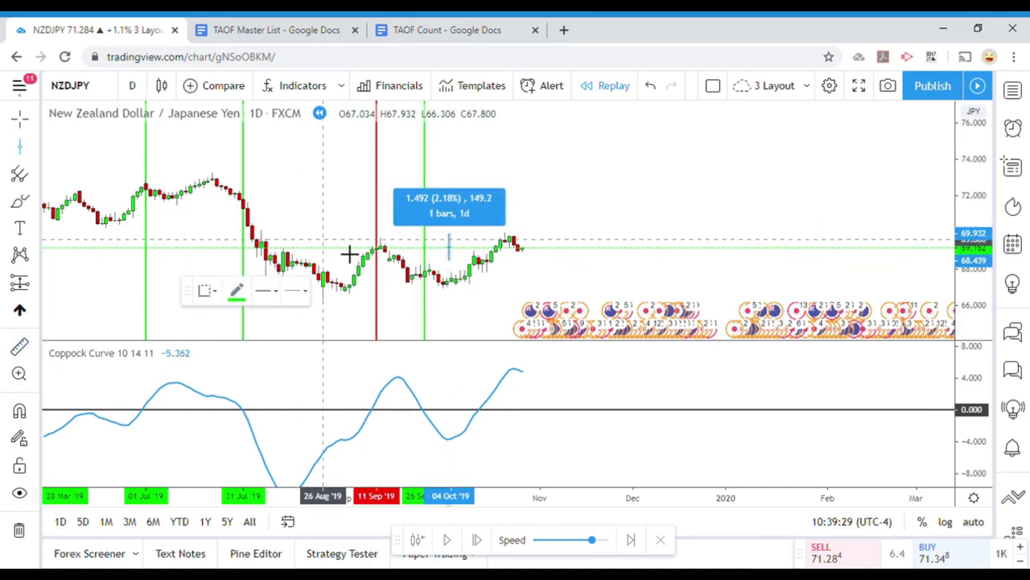
left_click(494, 317)
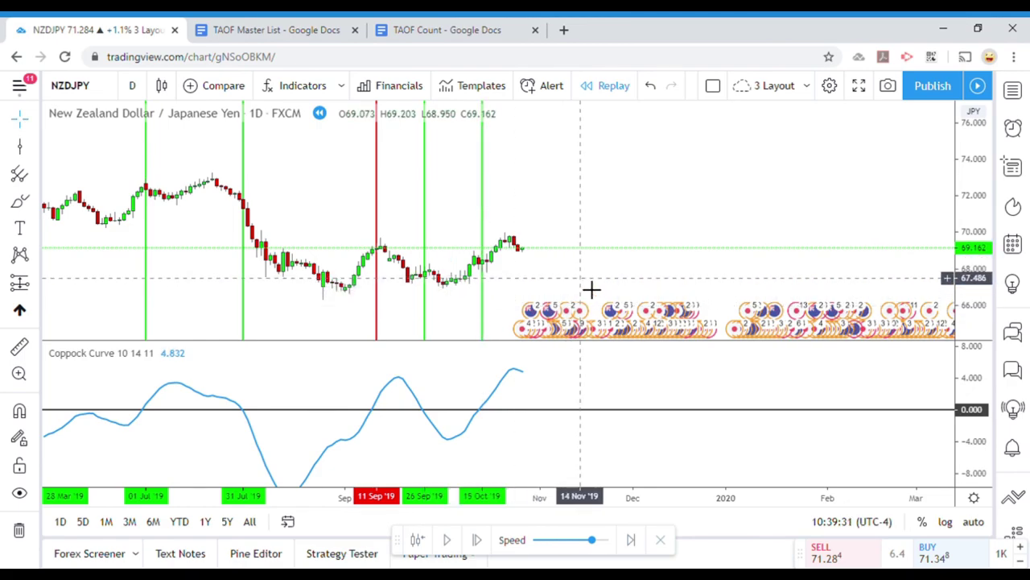
- Play the replay on to early January 2020 and bring all the 2019 signal lines into view
left_click(449, 540)
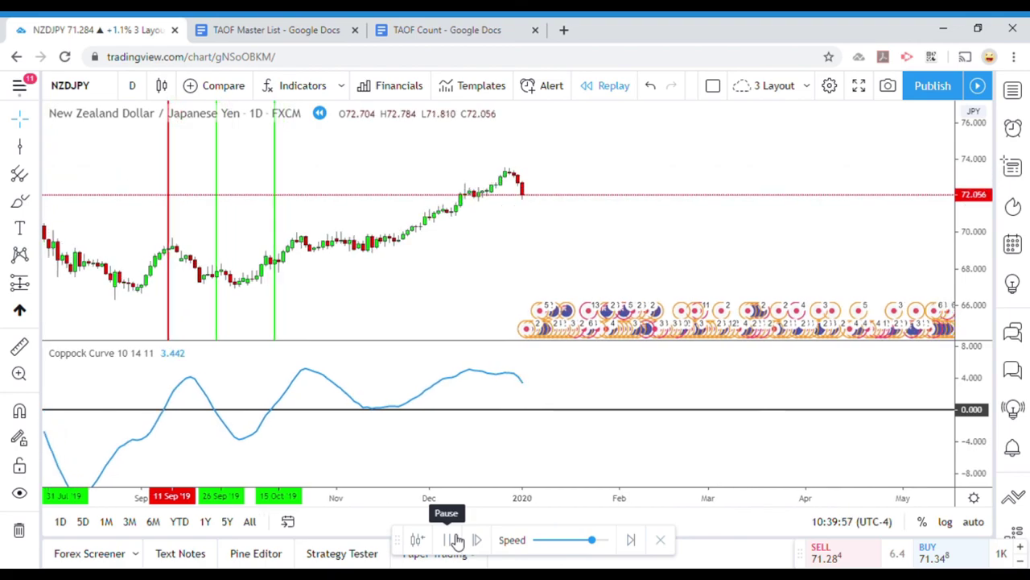
left_click(456, 541)
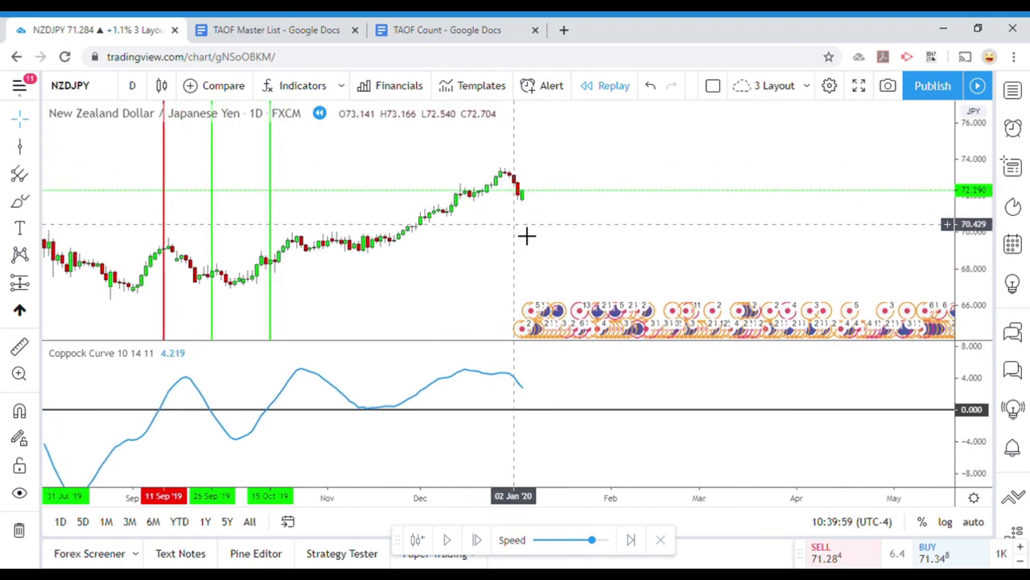
scroll(526, 235, "down", 5)
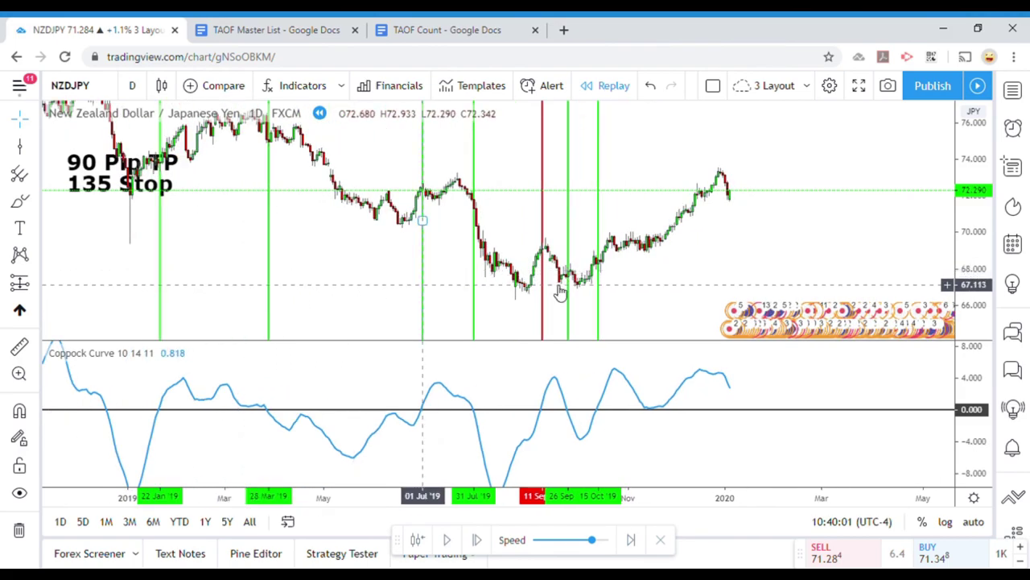
left_click_drag(731, 271, 768, 274)
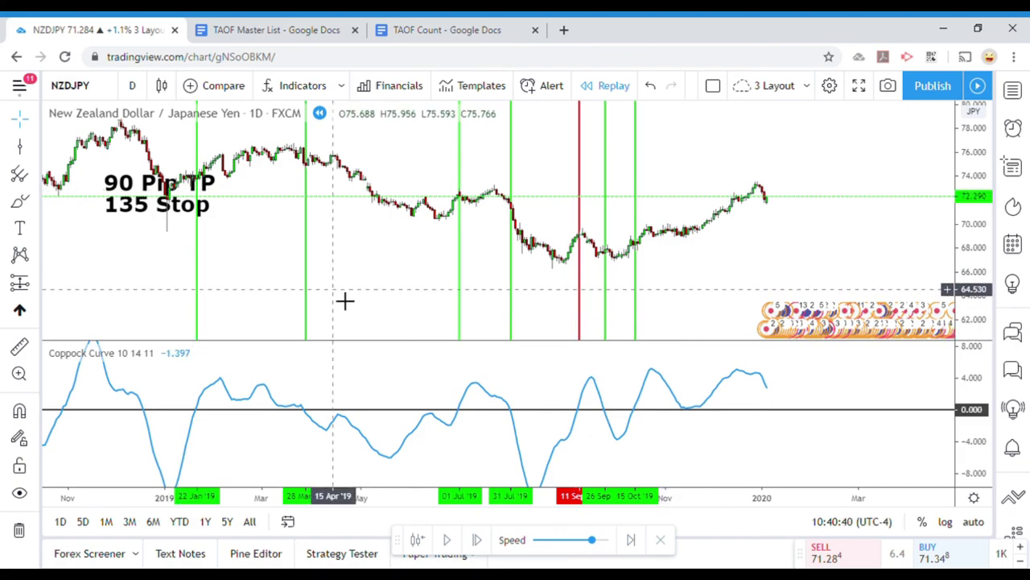
- Examine how price moved after each marked Coppock Curve zero cross in 2019, especially the swings beyond the 90 pip target
left_click_drag(345, 298, 371, 317)
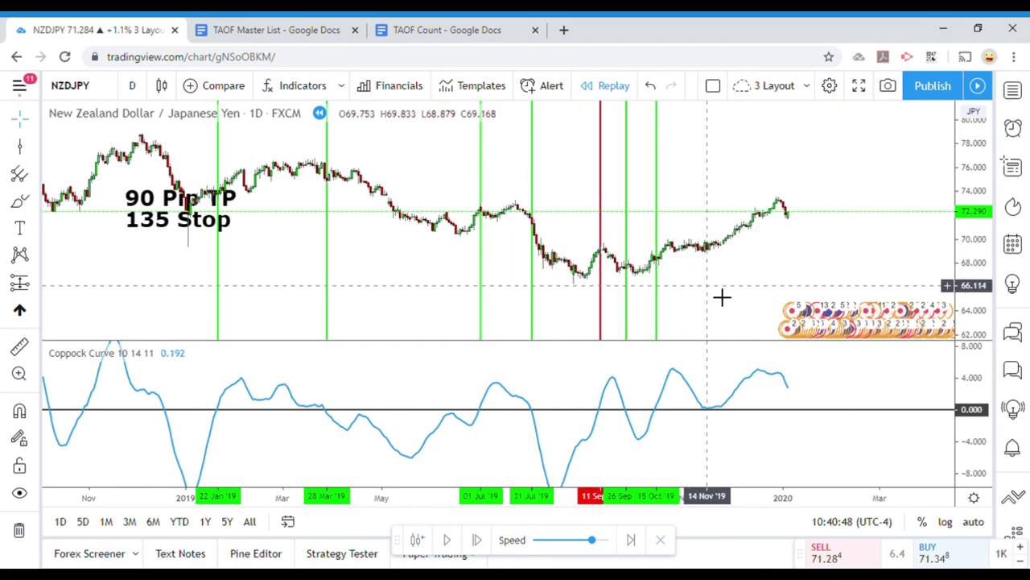
mouse_move(425, 299)
left_mouse_down()
mouse_move(432, 319)
mouse_move(435, 302)
left_mouse_up()
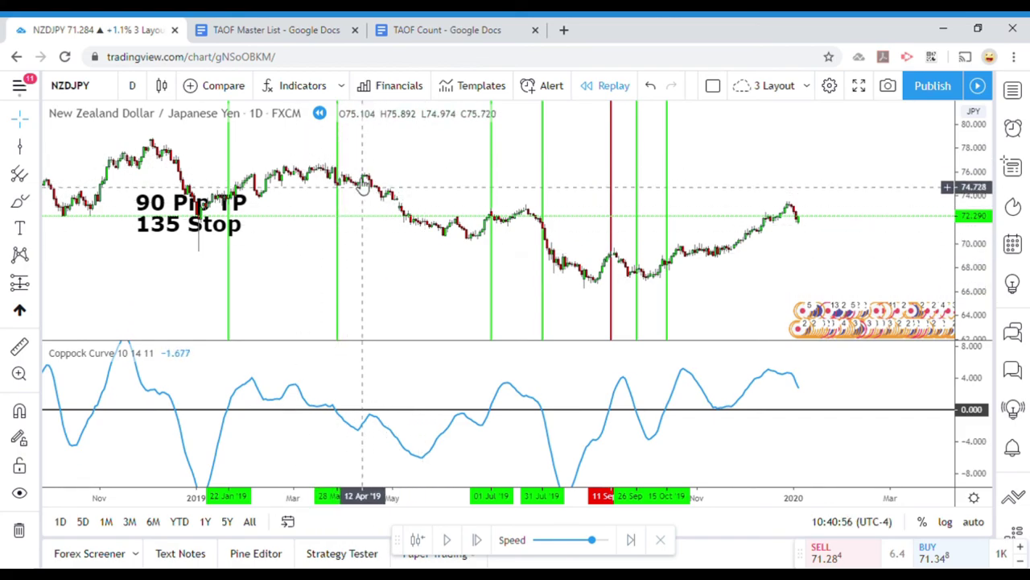
scroll(398, 288, "up", 3)
left_click_drag(235, 294, 574, 273)
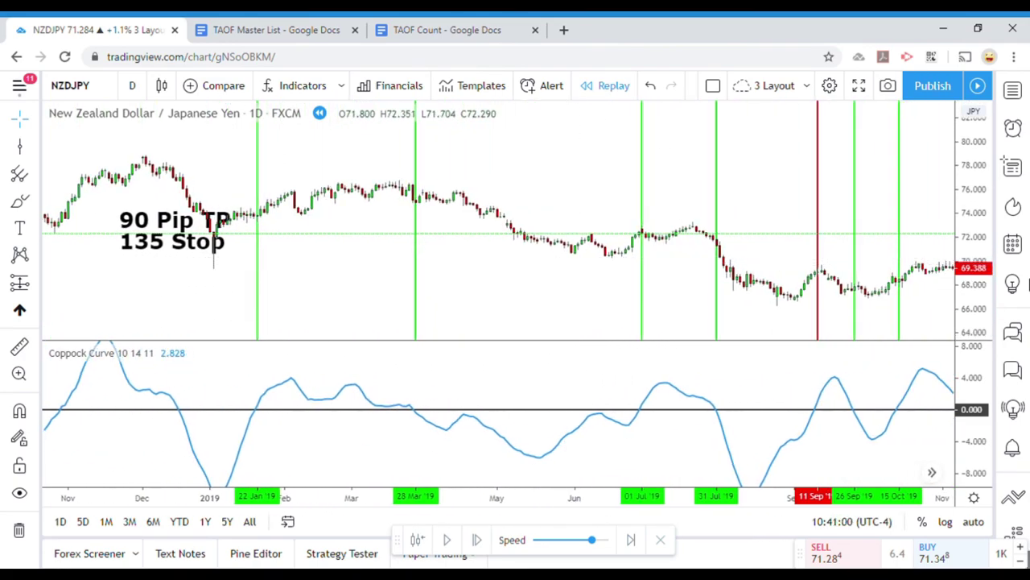
left_click_drag(970, 318, 460, 302)
scroll(459, 303, "down", 2)
scroll(460, 303, "up", 2)
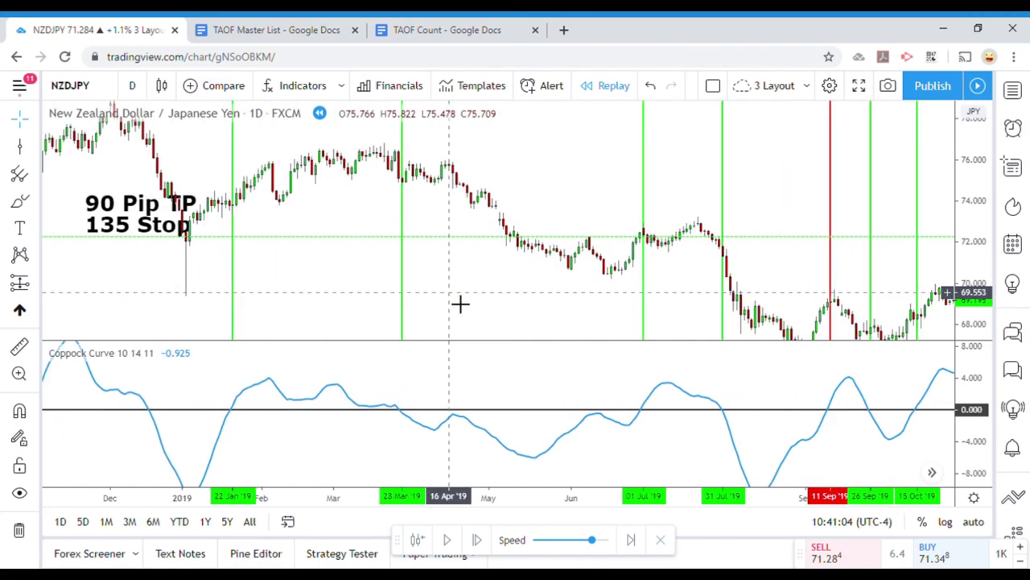
- Measure the price fall following the 28 March 2019 signal, from 8 April to early June 2019
scroll(156, 207, "up", 1)
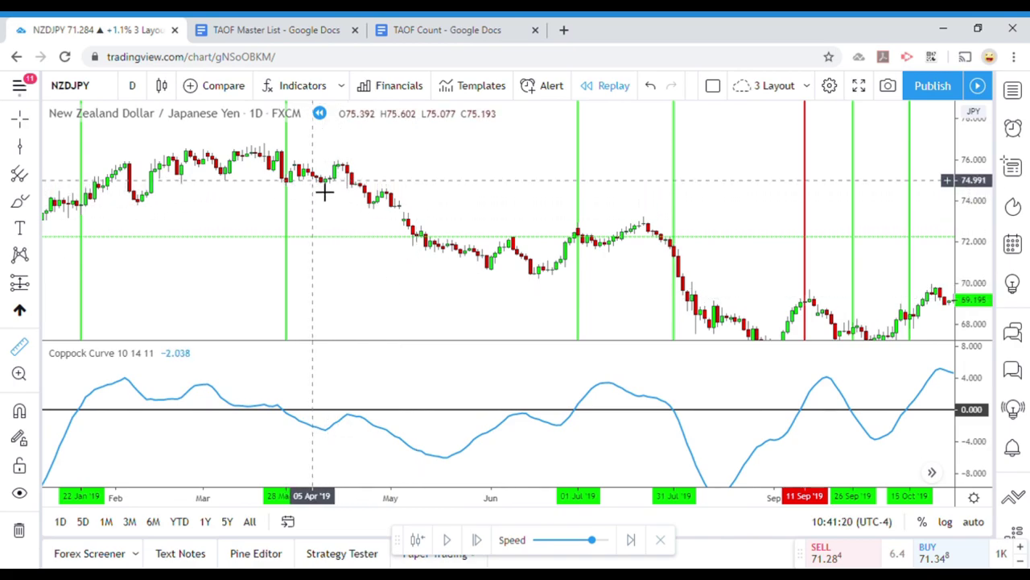
left_click_drag(326, 193, 506, 248)
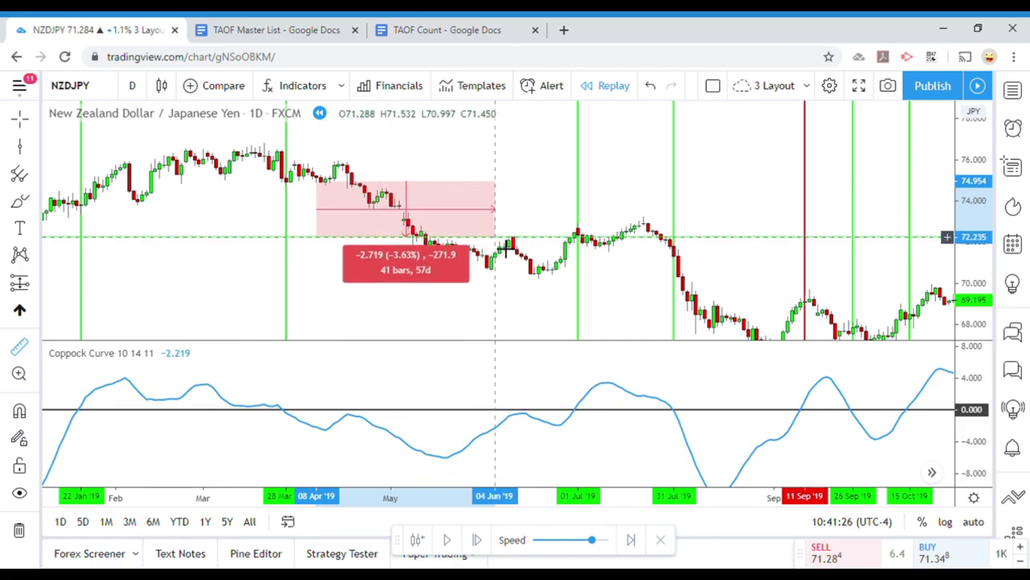
left_click_drag(507, 247, 516, 229)
left_click(449, 299)
- Measure the price drop following the 31 July 2019 signal, from 8 August to early September 2019
left_click_drag(442, 311, 347, 292)
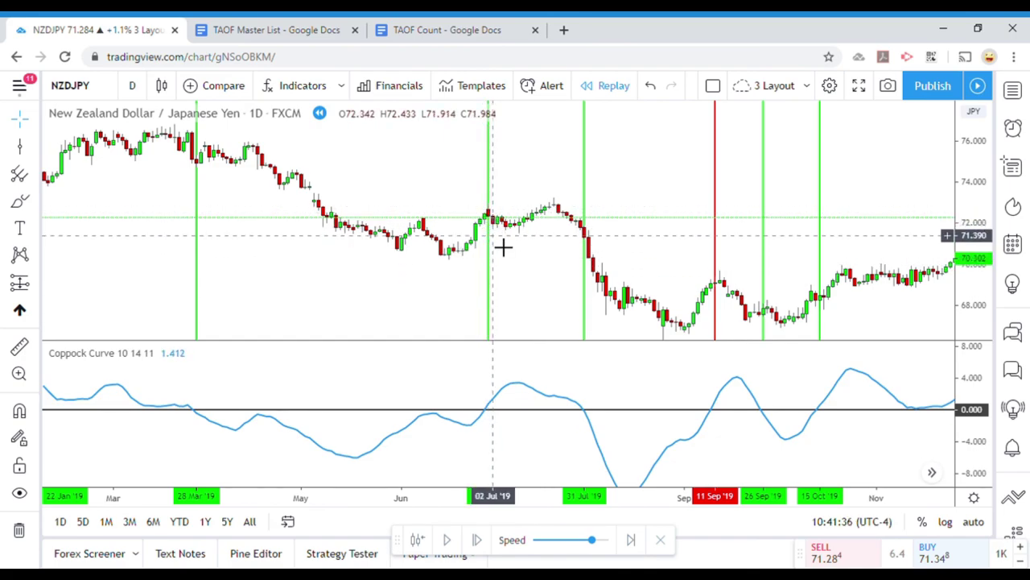
left_click_drag(500, 287, 405, 269)
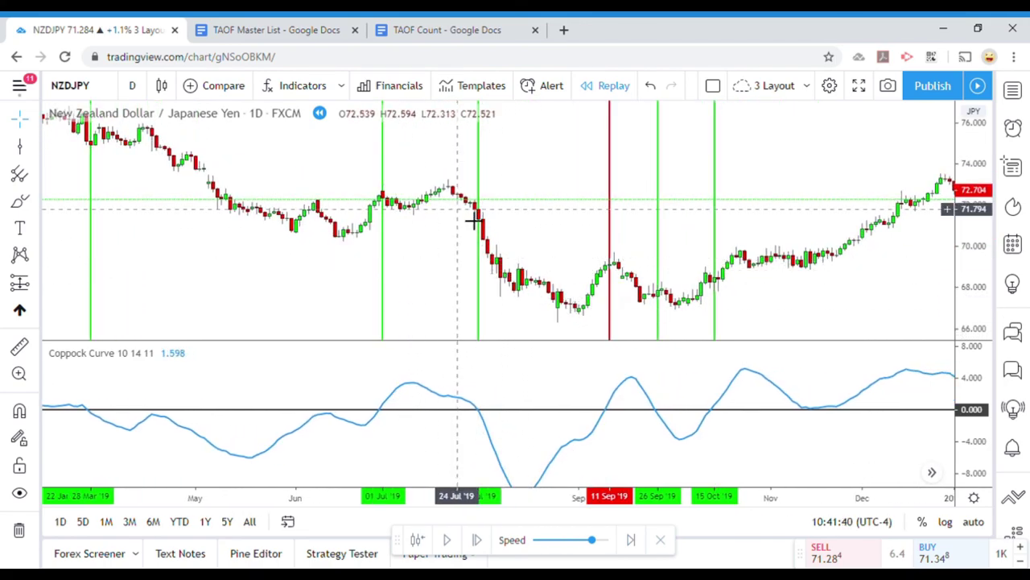
left_click(20, 346)
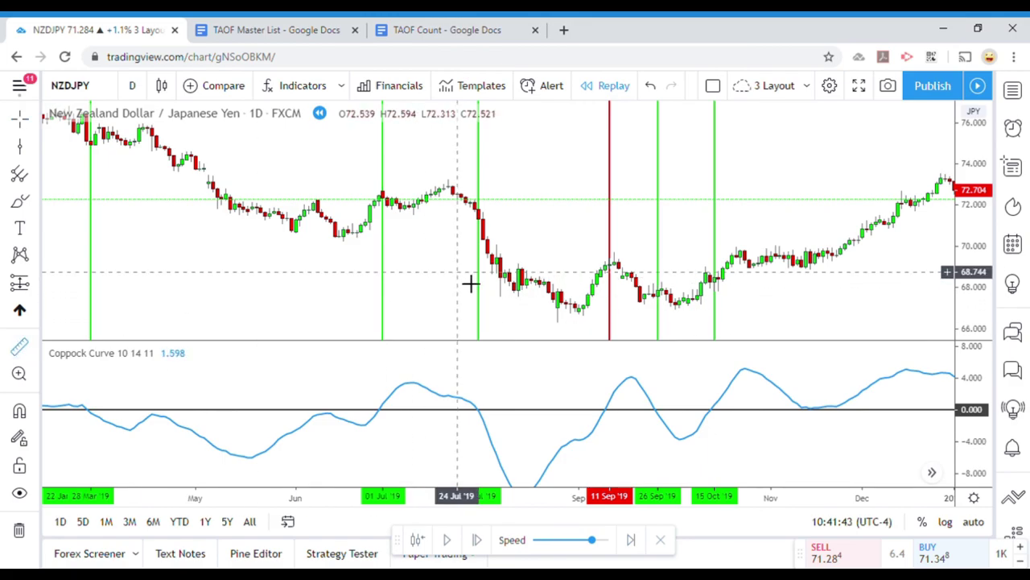
left_click(518, 232)
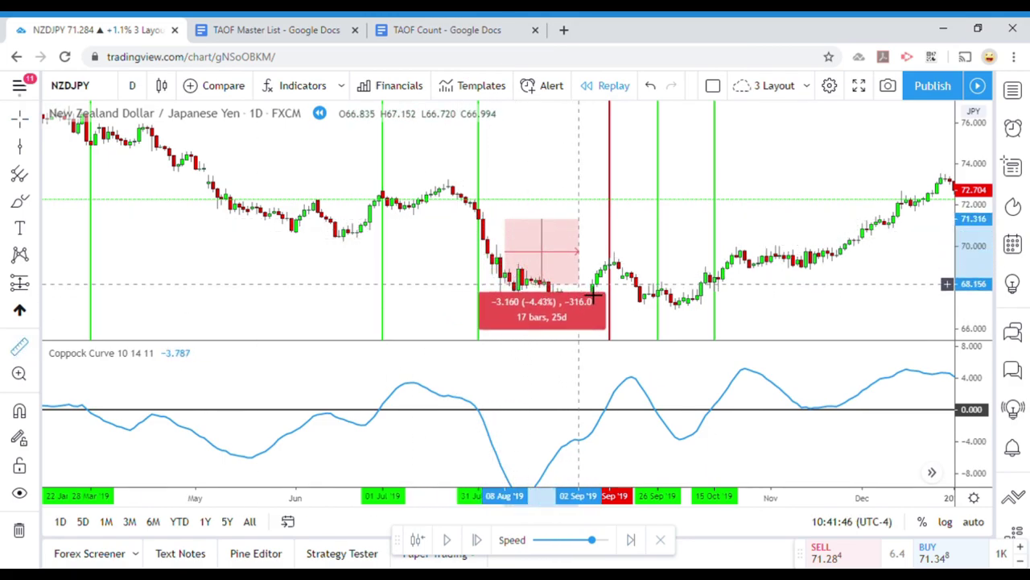
left_click(600, 295)
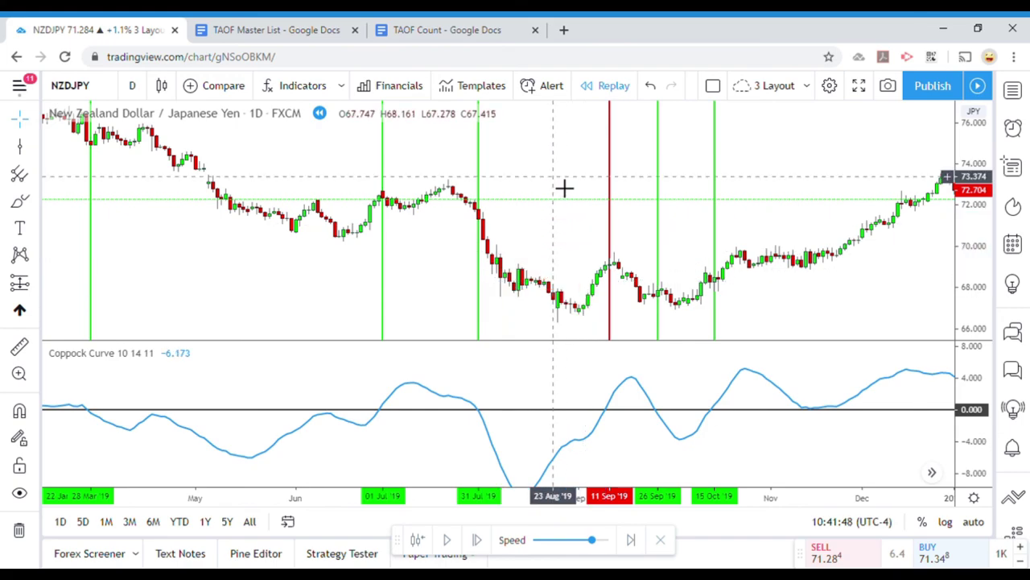
- Measure the price rise following the 15 October 2019 signal, from 29 October to late November, and clear the measurement
left_click_drag(388, 261, 221, 265)
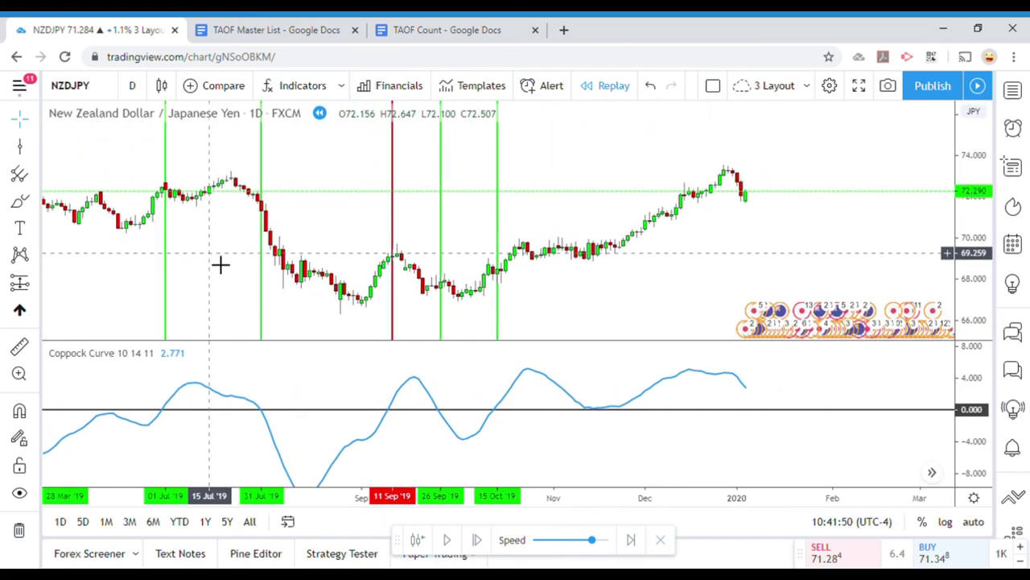
left_click_drag(607, 324, 611, 304)
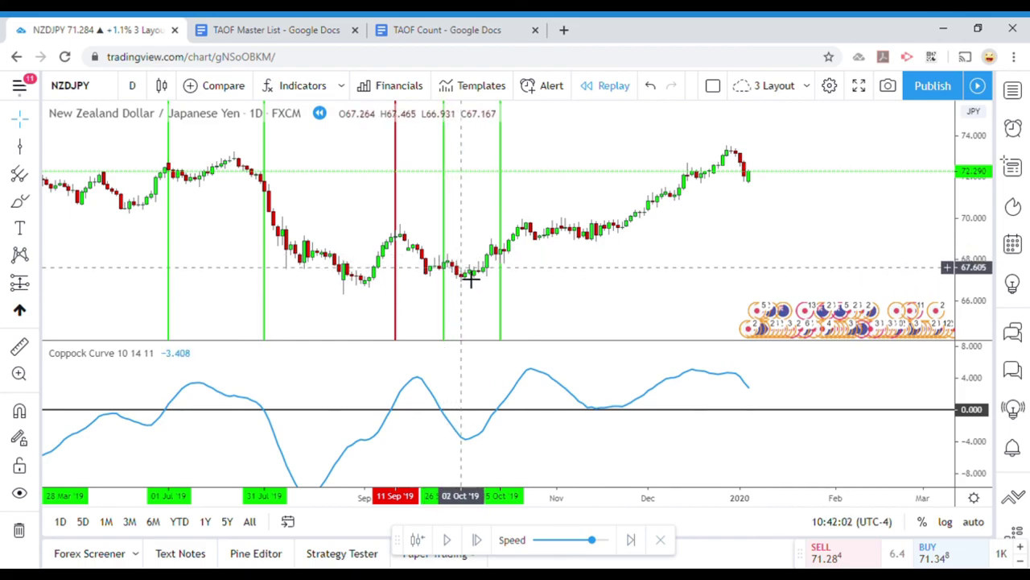
left_click_drag(547, 267, 520, 292)
left_click(20, 346)
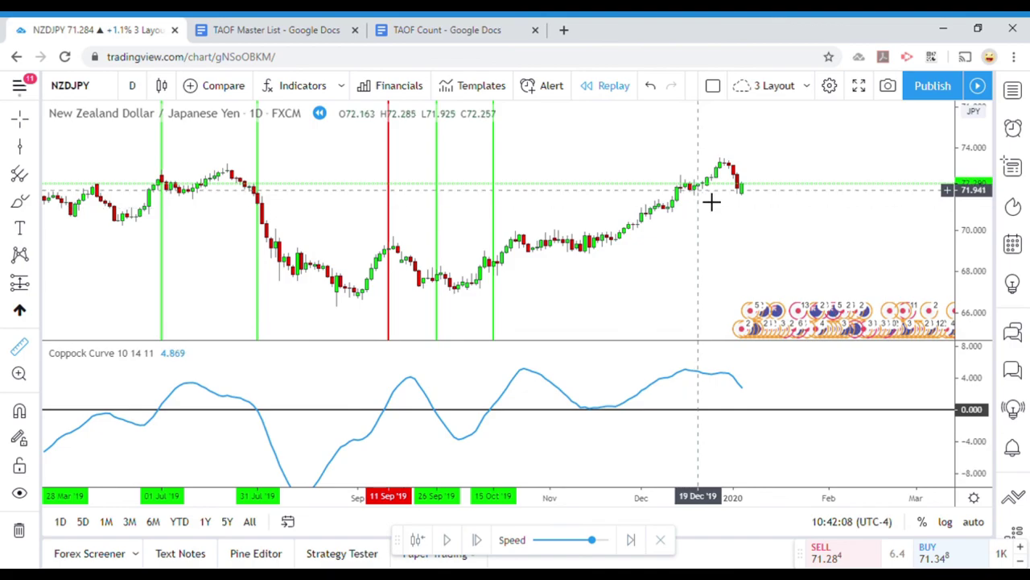
left_click(544, 270)
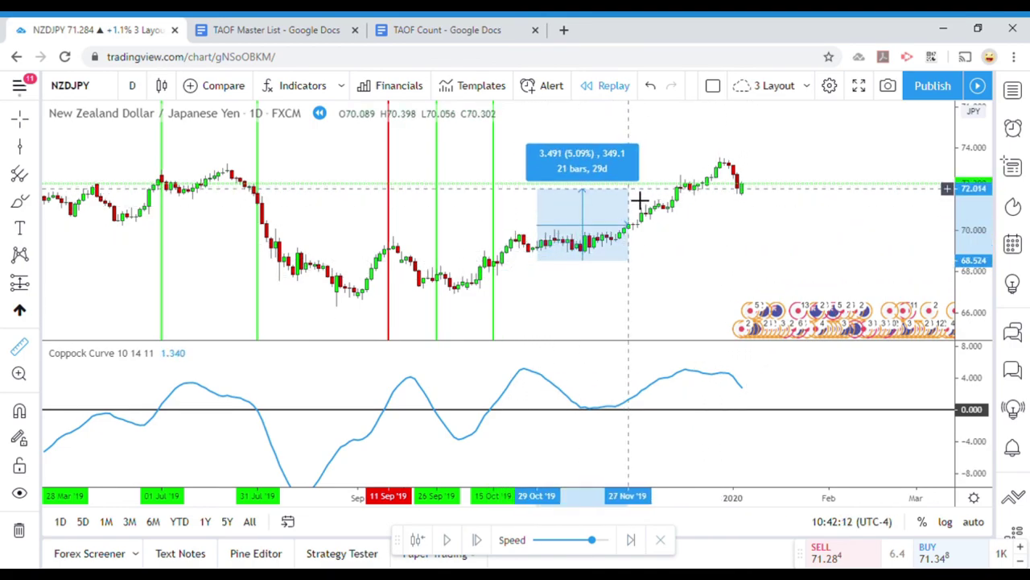
key("Escape")
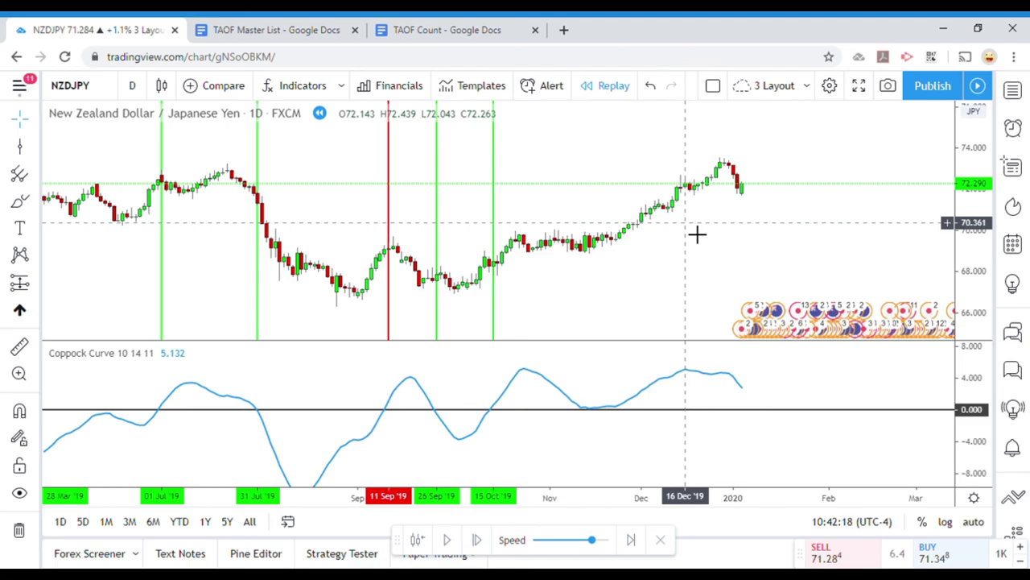
- Review the full run of 2019 signal lines, from 22 January to 15 October, against price and the Coppock Curve
scroll(690, 231, "left", 8)
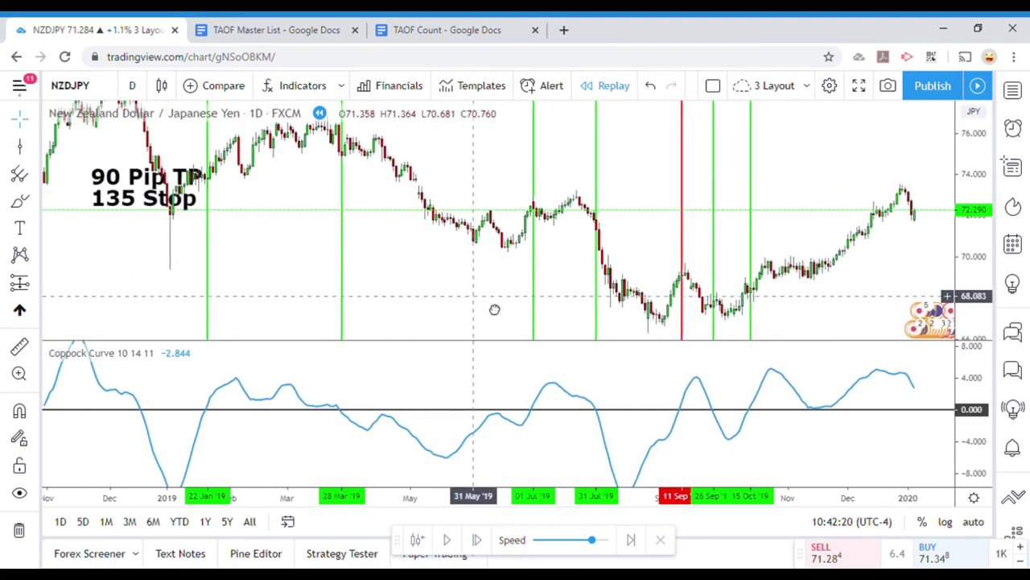
left_click_drag(405, 318, 333, 311)
left_click_drag(403, 317, 414, 297)
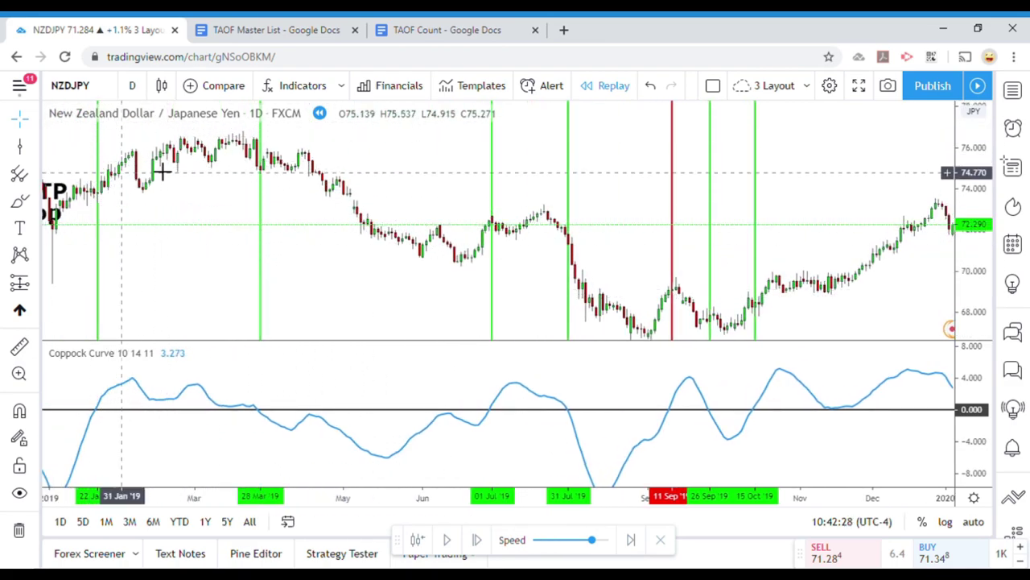
left_click_drag(360, 312, 270, 310)
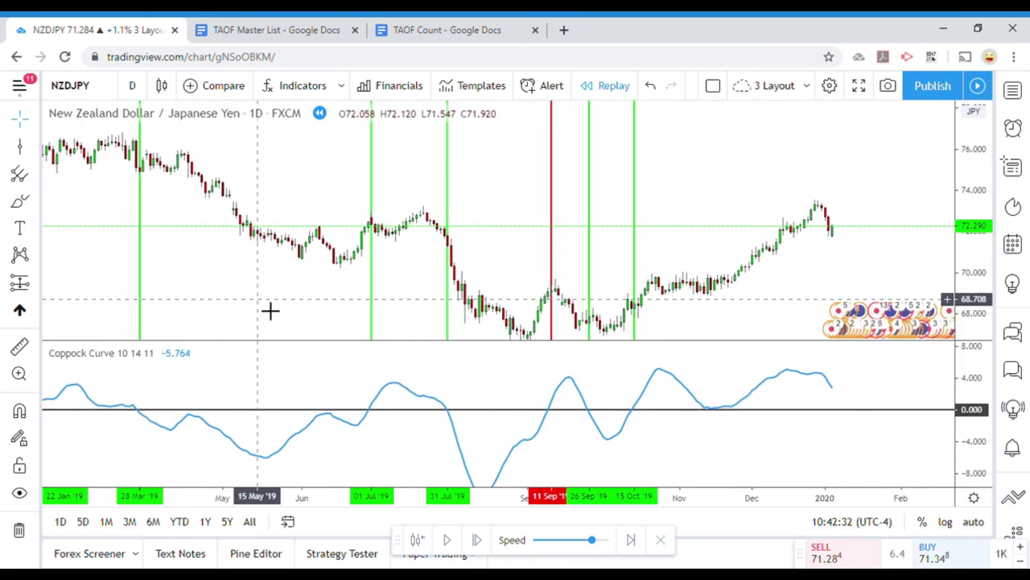
left_click_drag(271, 309, 494, 298)
left_click_drag(409, 303, 282, 290)
scroll(339, 285, "down", 2)
scroll(339, 285, "right", 3)
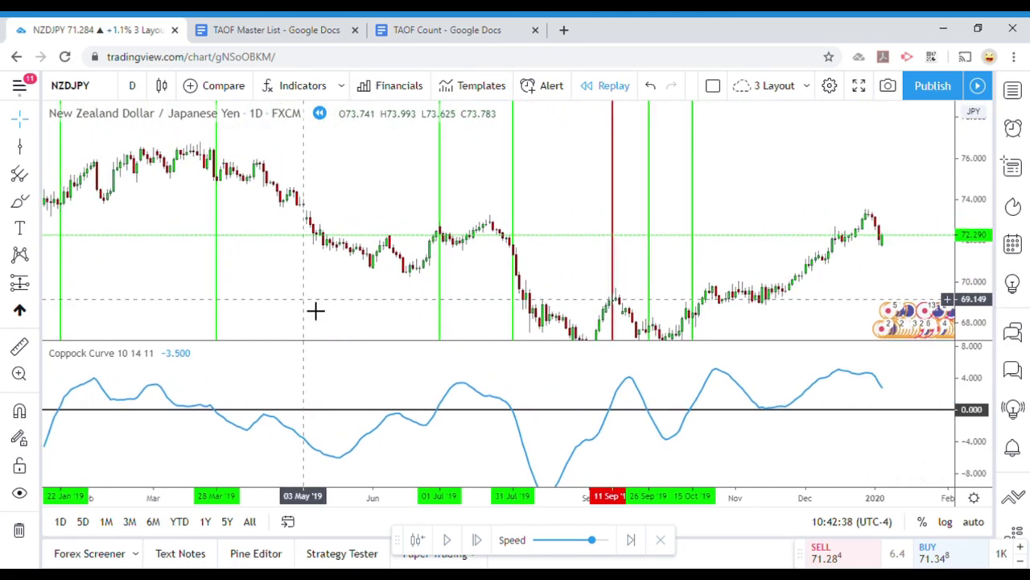